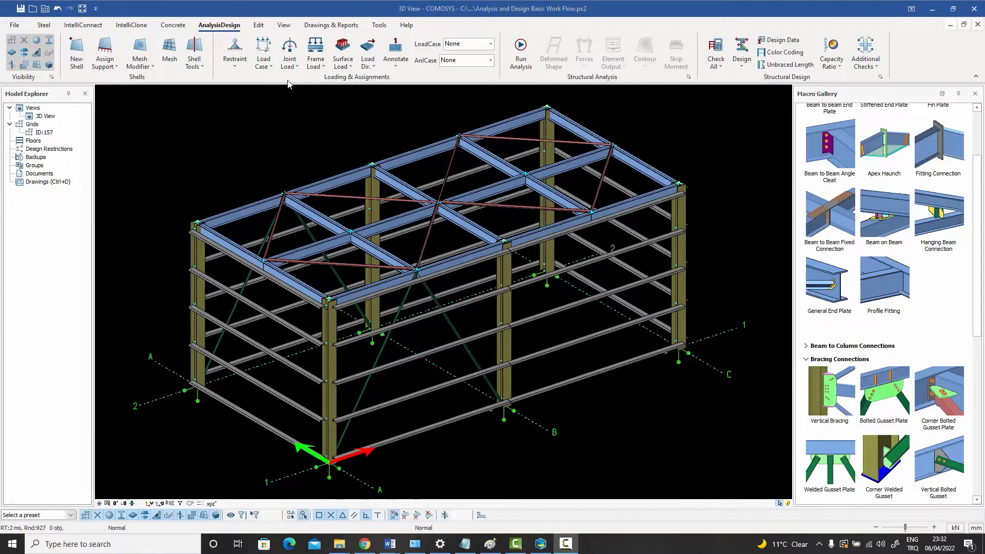
Generate AISC-ASD load combinations from the existing load cases, excluding the two earthquake combinations ending in E.
click(272, 69)
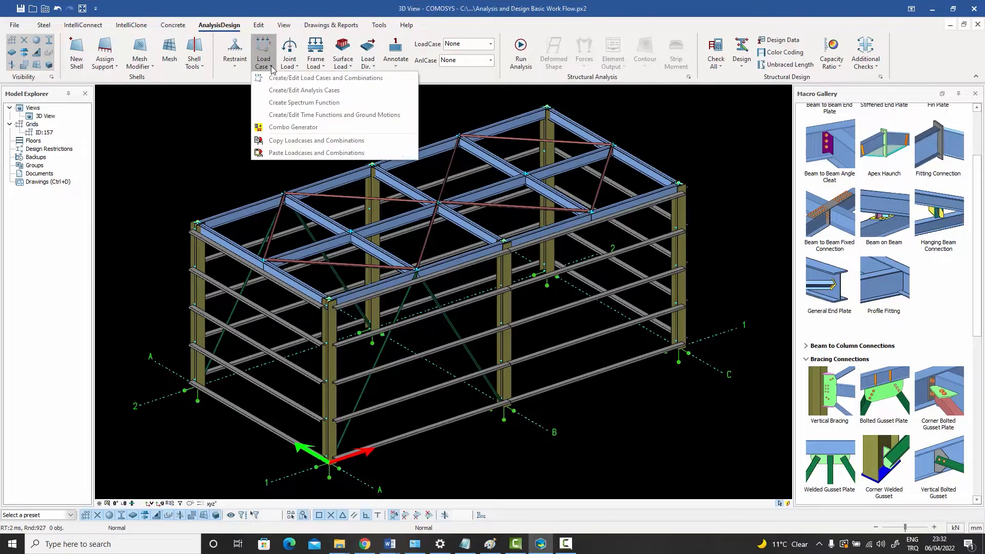
click(308, 128)
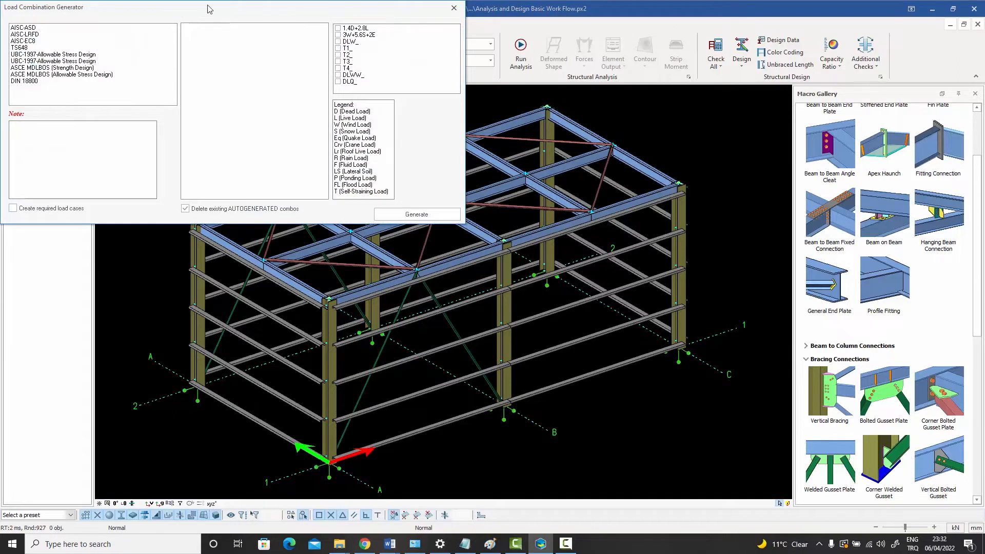
drag(207, 6, 380, 68)
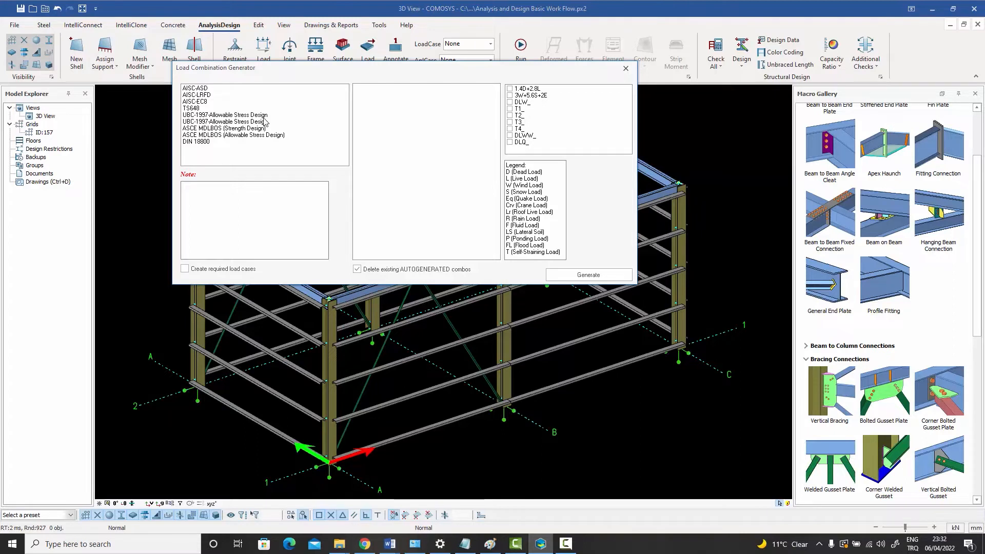
click(203, 90)
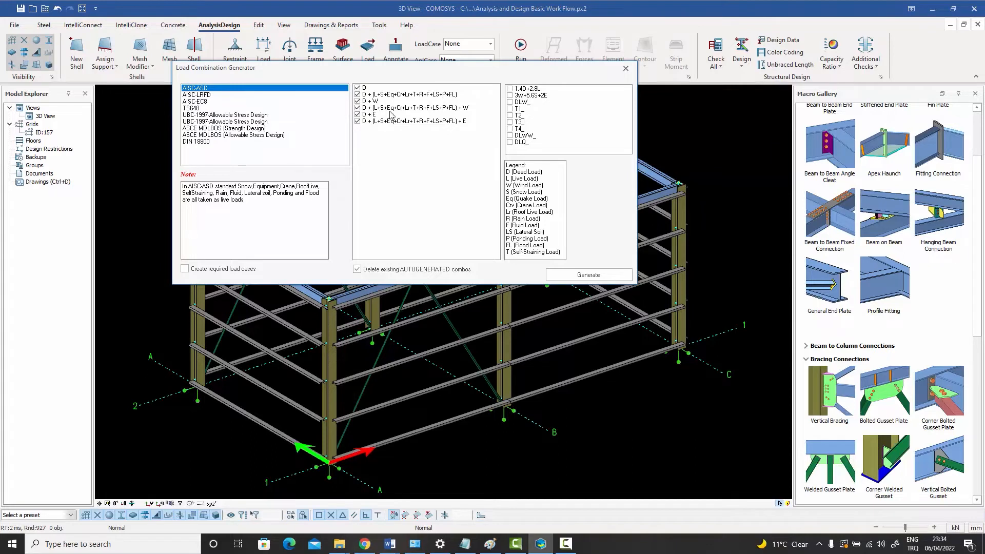
click(358, 122)
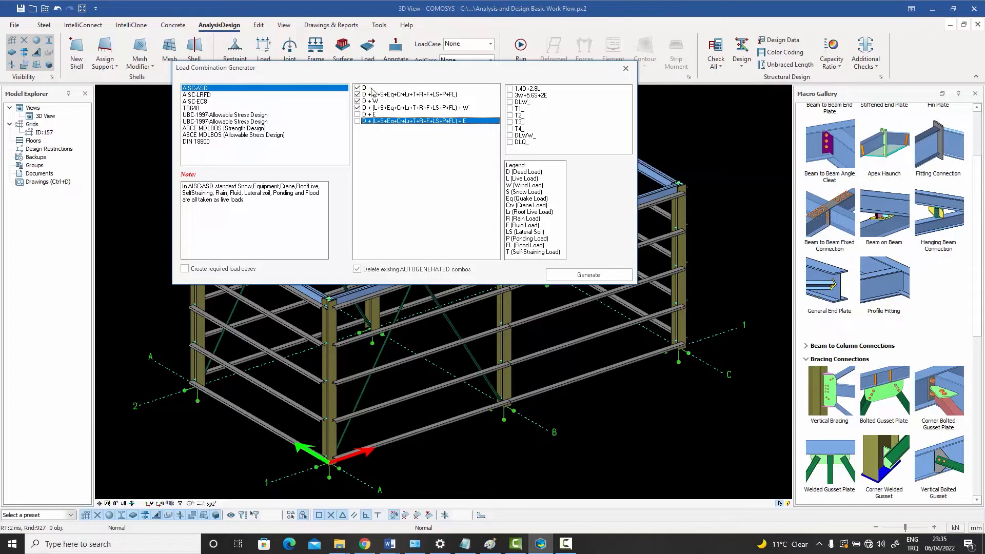
click(578, 278)
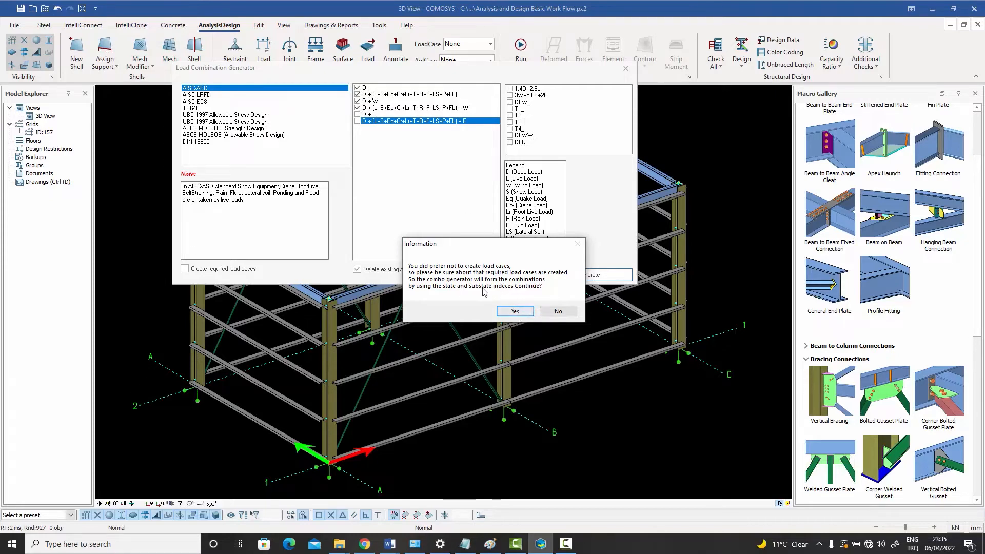
click(515, 312)
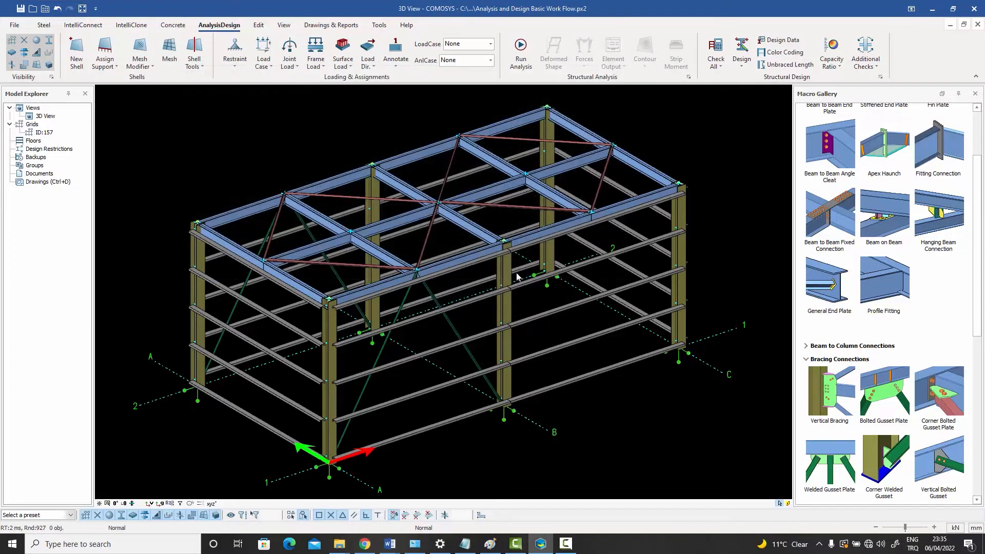
Examine the member load cases and factors of each generated AISC-ASD combination in the load combo list.
click(268, 66)
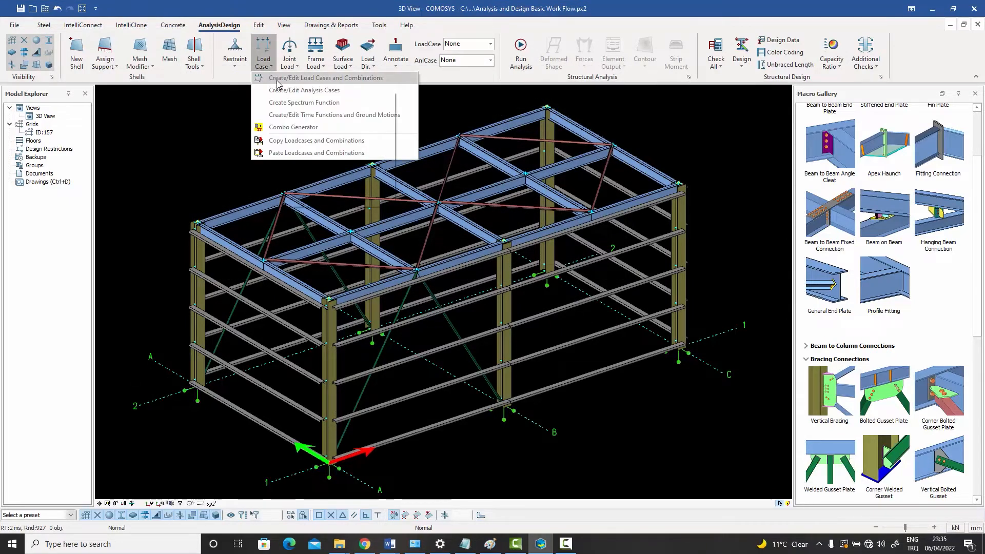
click(278, 82)
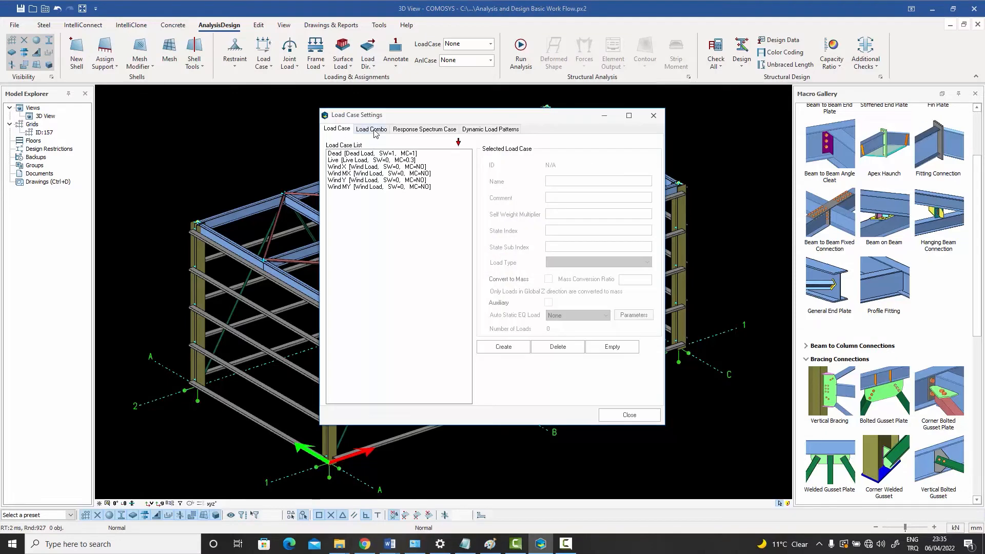
click(373, 130)
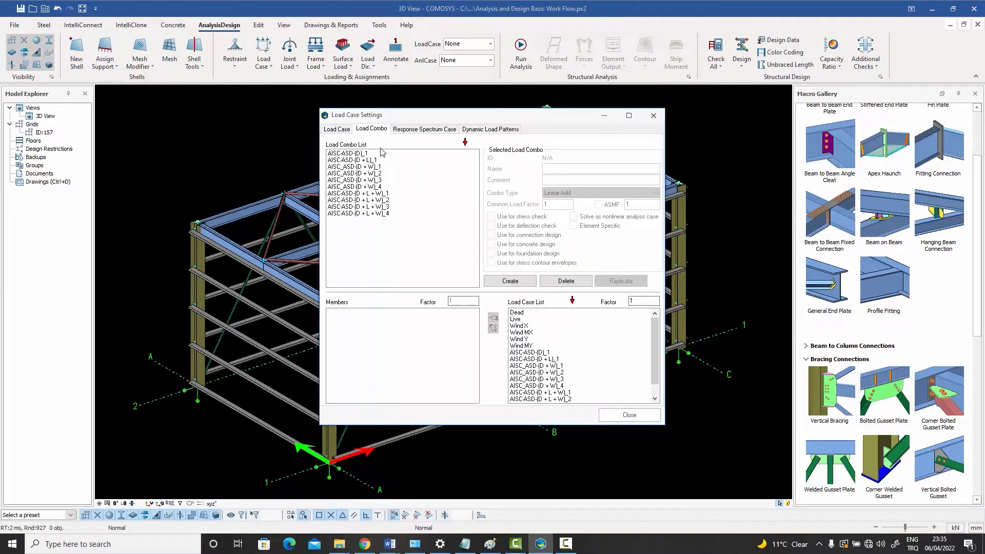
click(350, 154)
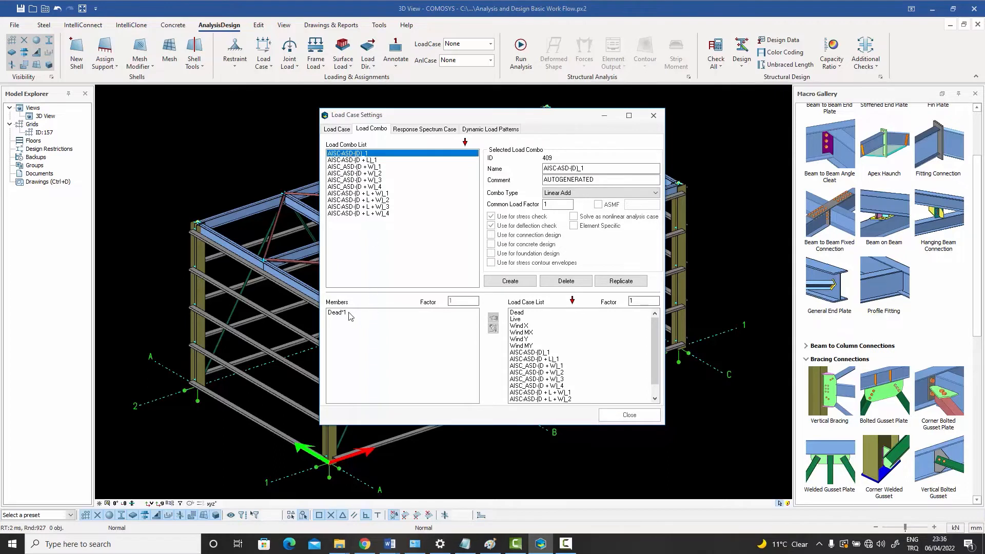
click(338, 163)
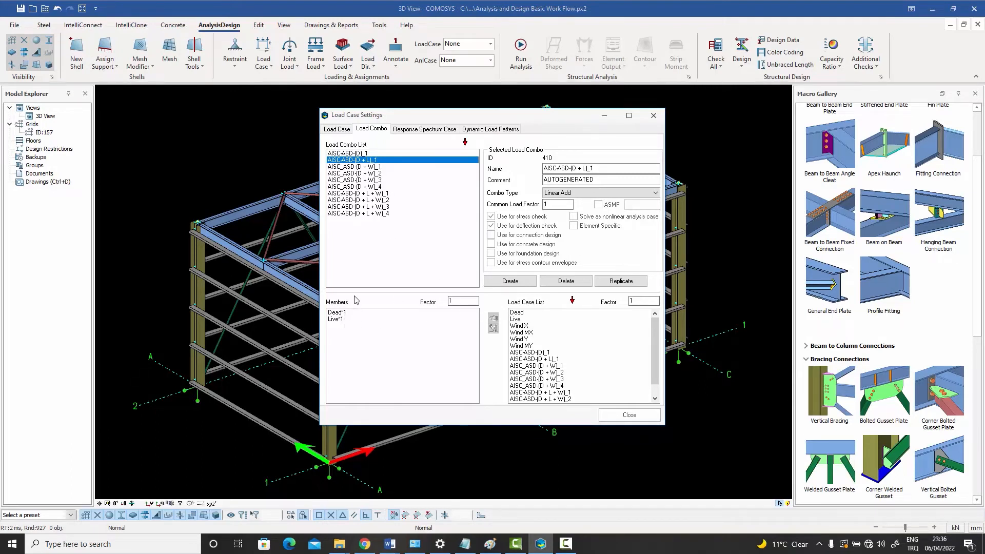
click(365, 167)
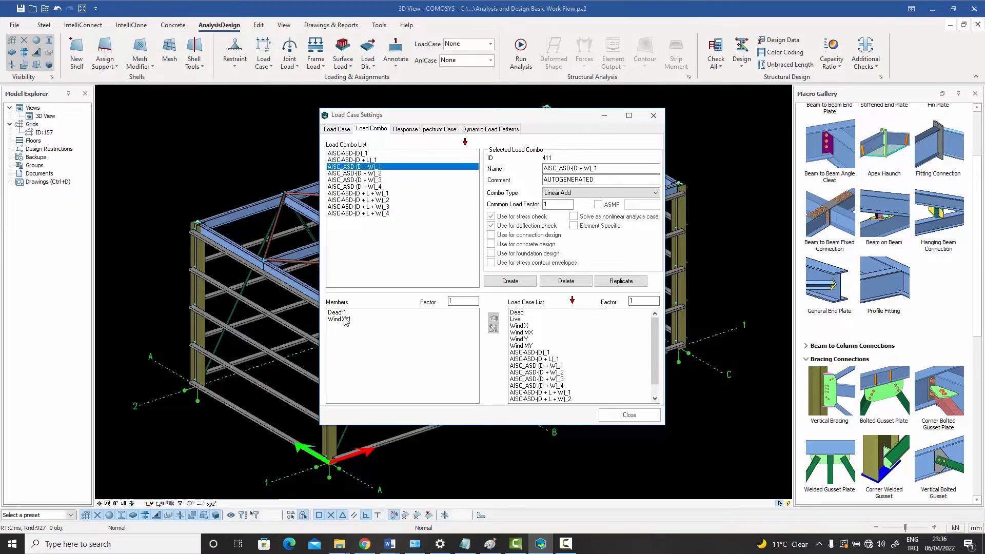
click(370, 173)
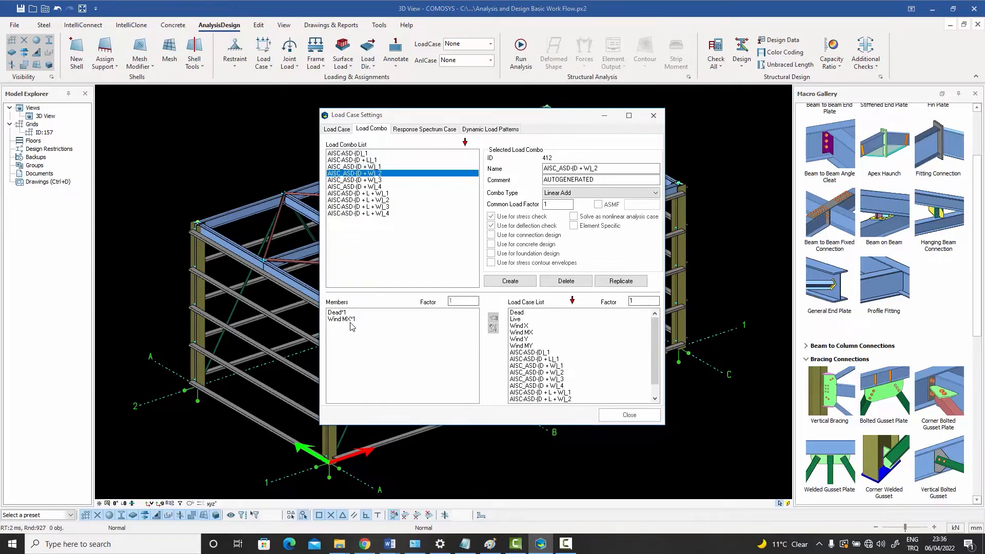
click(380, 181)
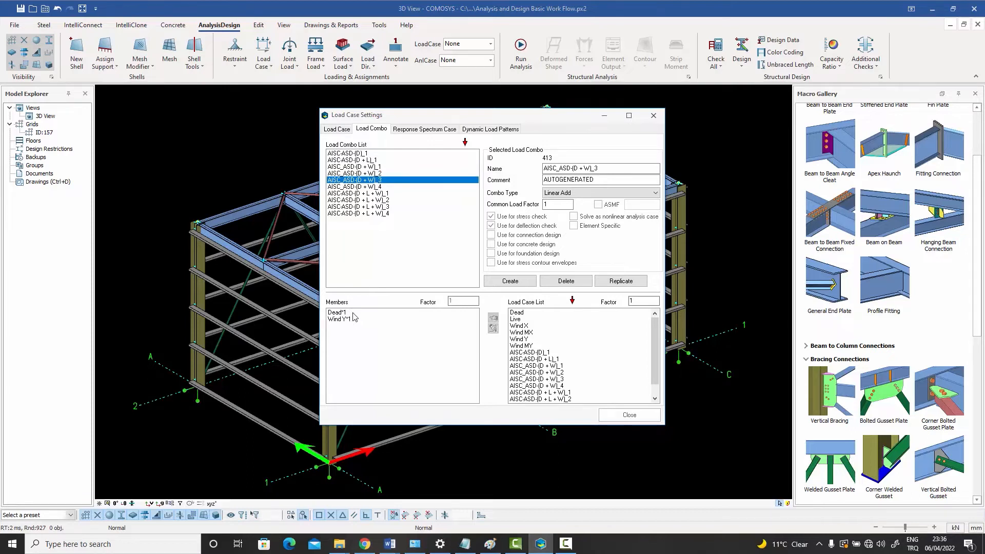
click(375, 187)
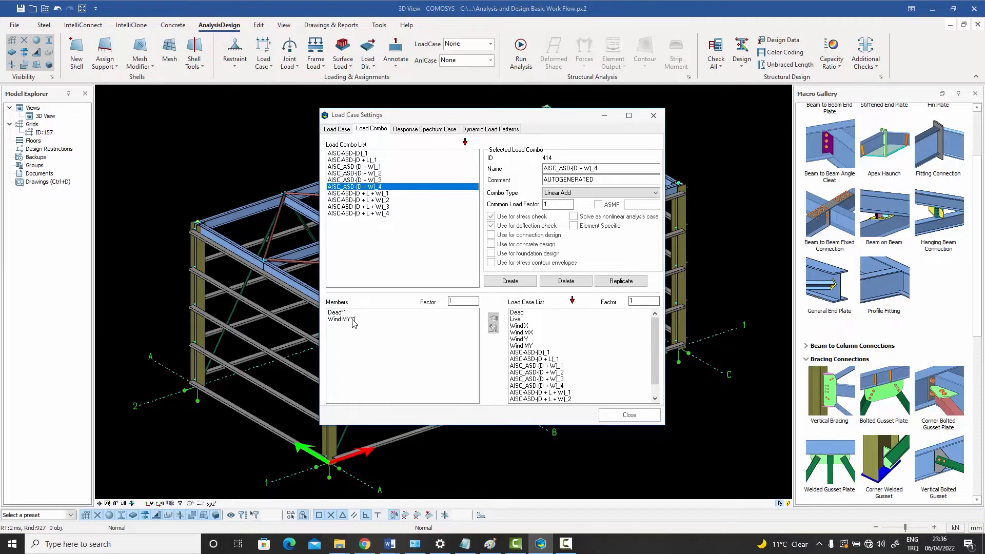
click(356, 194)
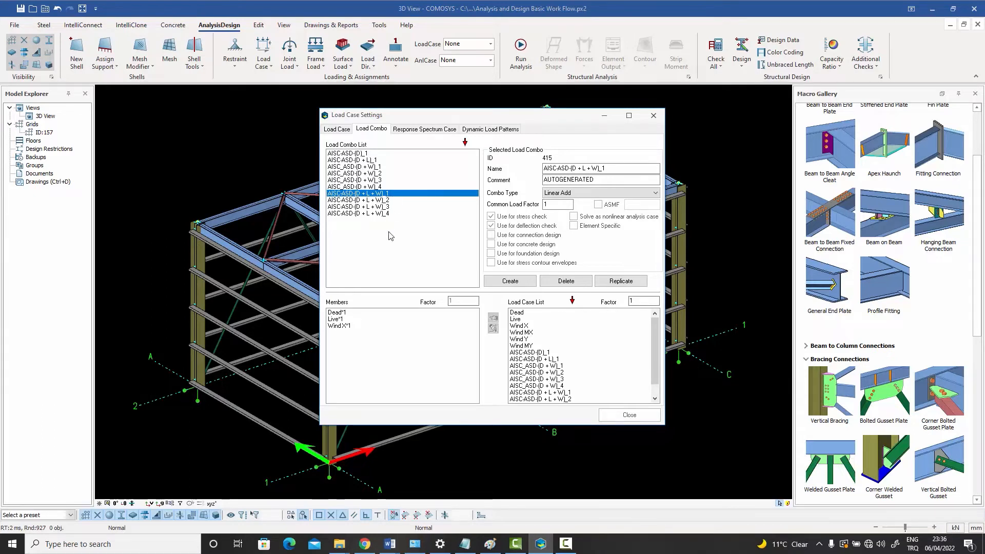
click(390, 201)
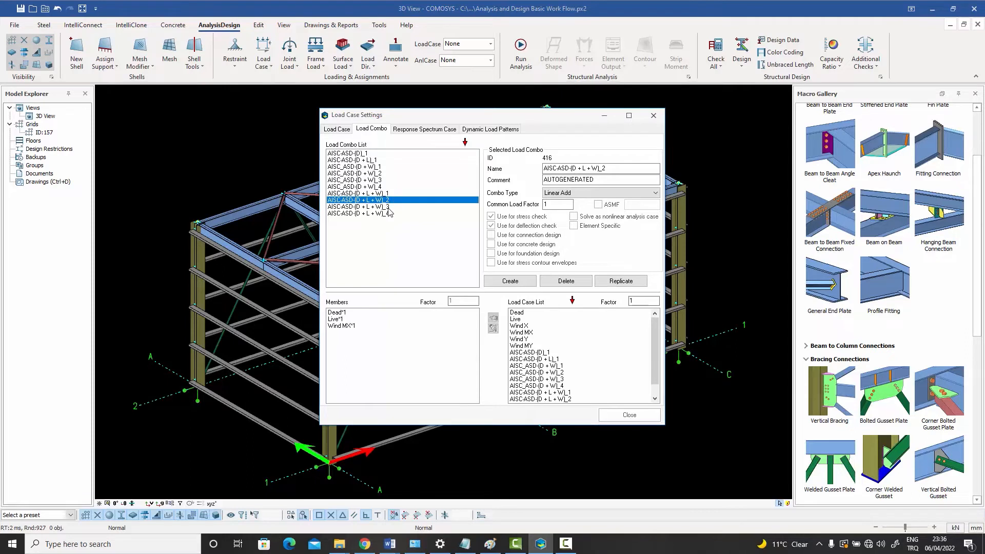
click(388, 207)
click(400, 213)
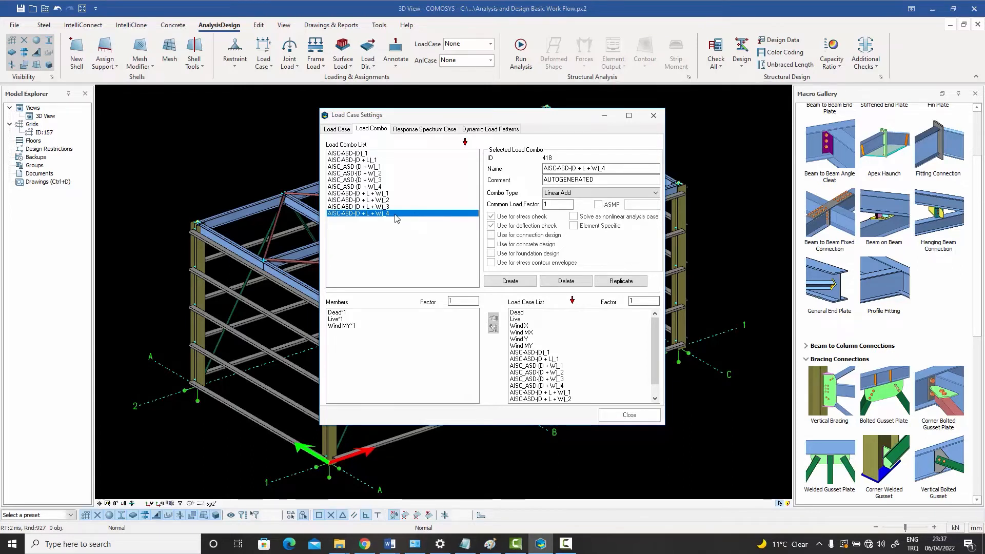
Try to mark all generated AISC-ASD combinations for use in connection design, and close the load case settings.
drag(396, 219, 368, 152)
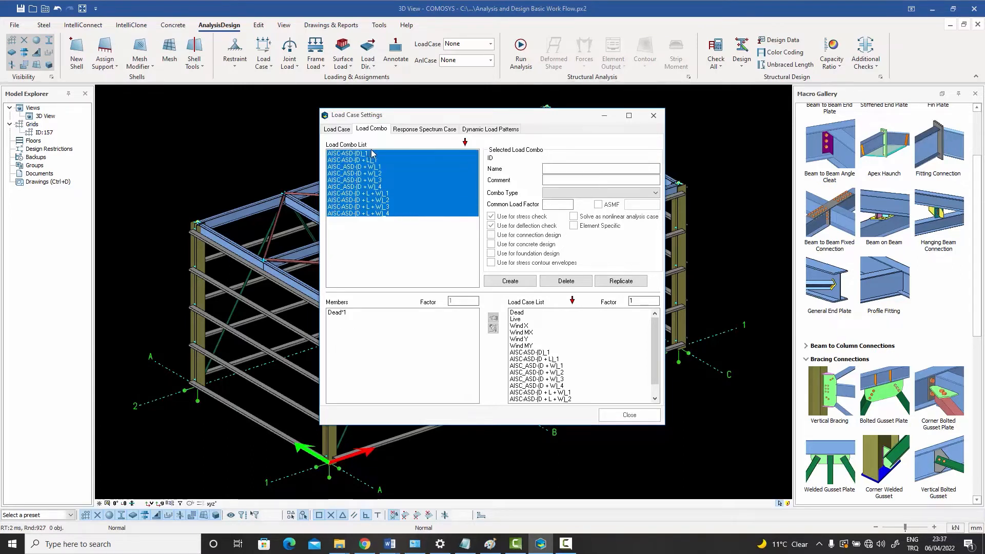
click(492, 237)
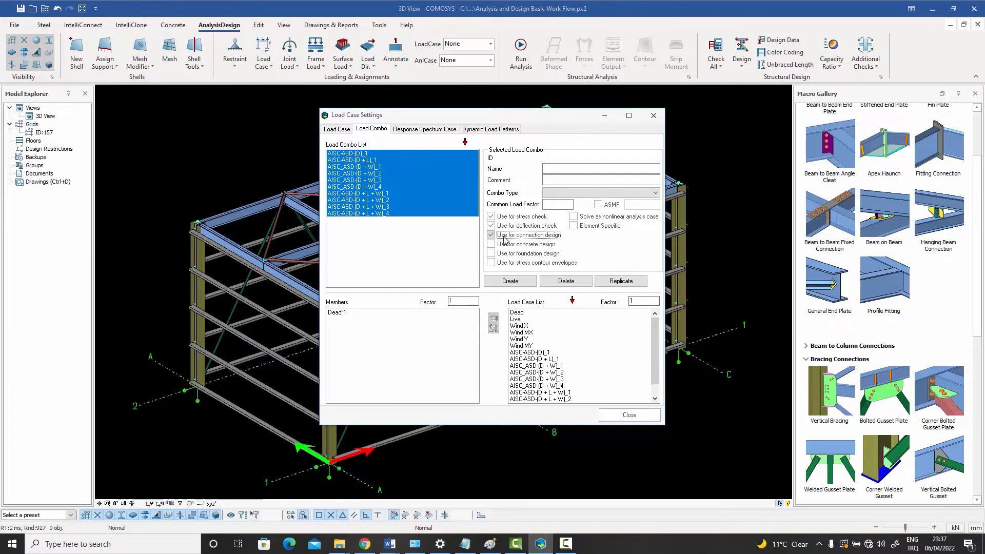
click(402, 228)
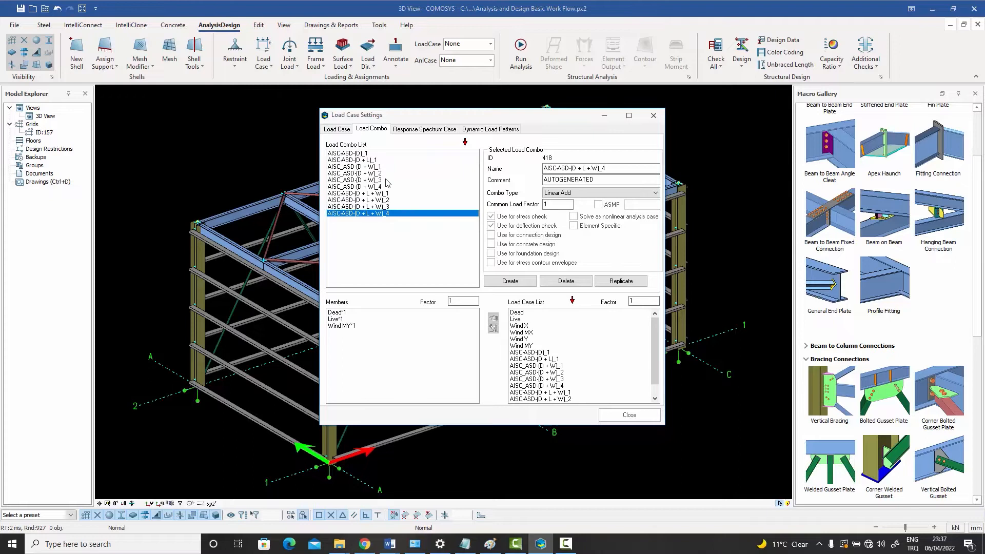
click(368, 153)
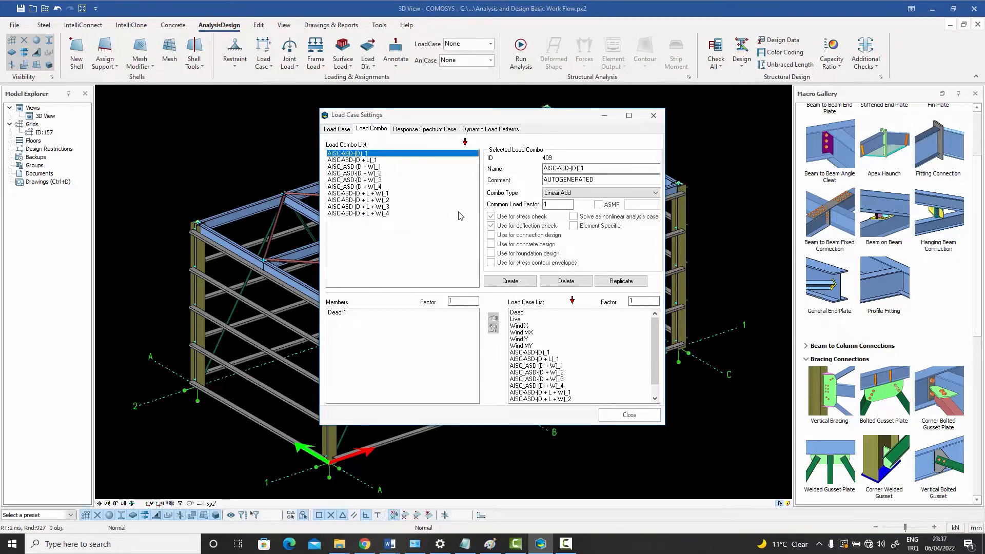
drag(398, 224, 326, 145)
click(386, 216)
drag(386, 215, 353, 150)
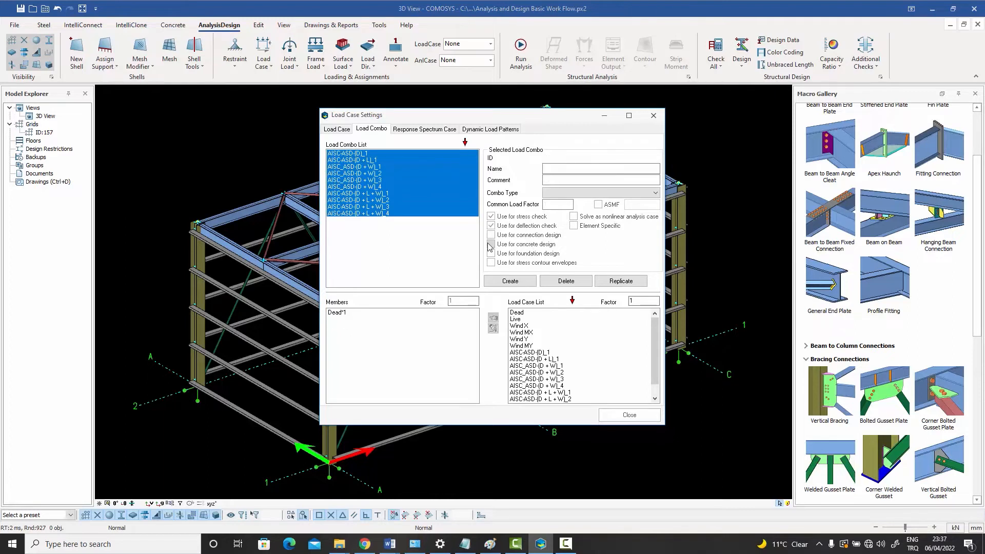
click(413, 243)
drag(391, 215, 376, 194)
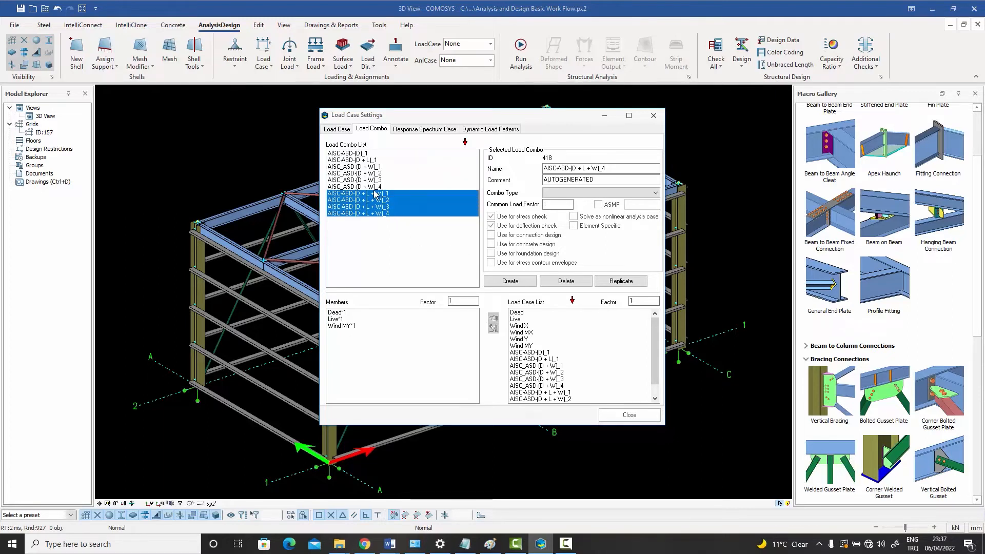
click(451, 237)
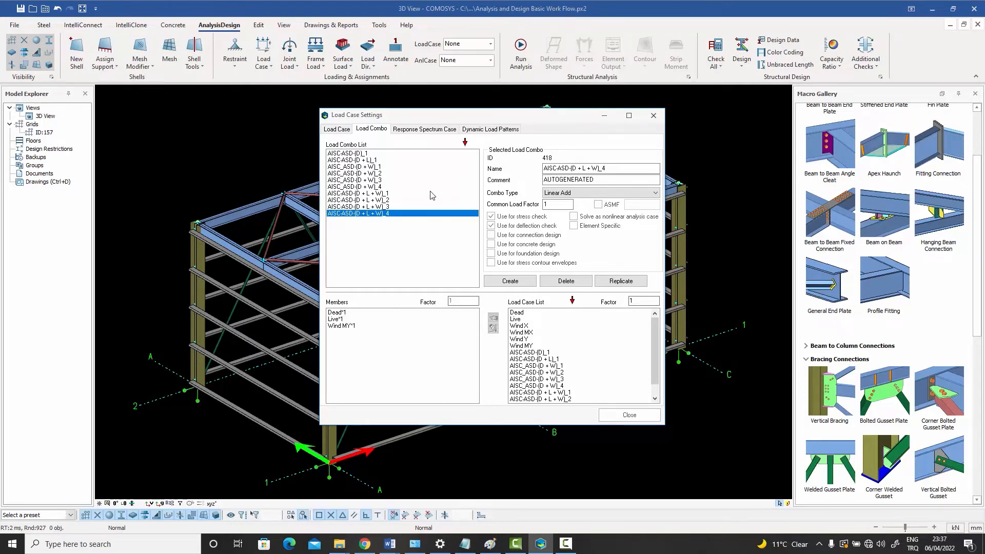
click(653, 116)
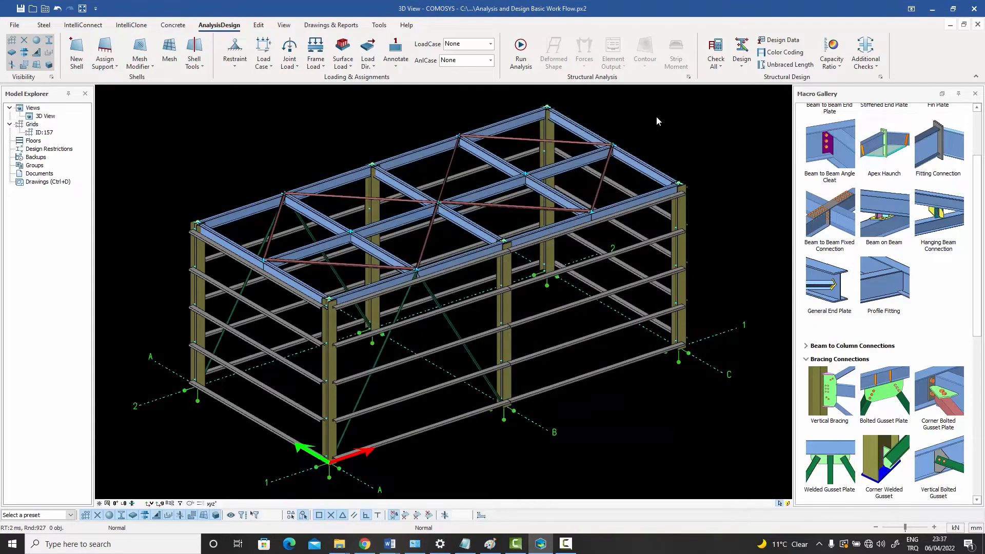
Reopen the Combo Generator and display the AISC-ASD standard's combinations and note.
click(264, 60)
click(285, 130)
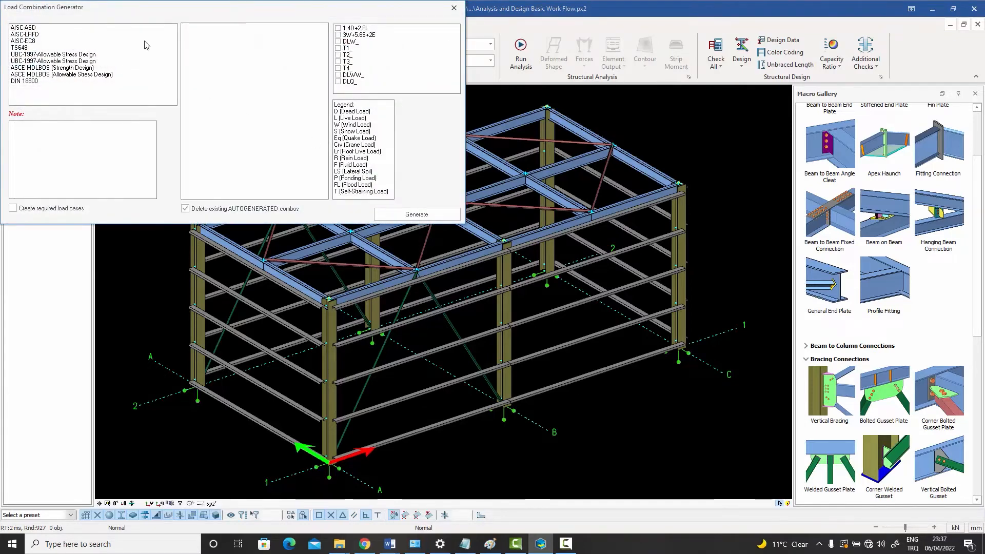
click(454, 7)
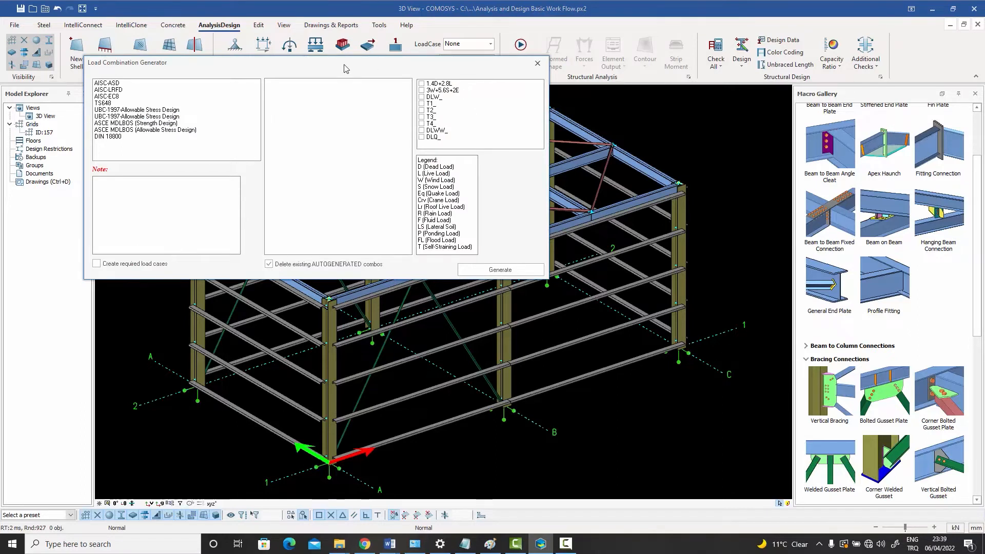
drag(346, 69, 347, 70)
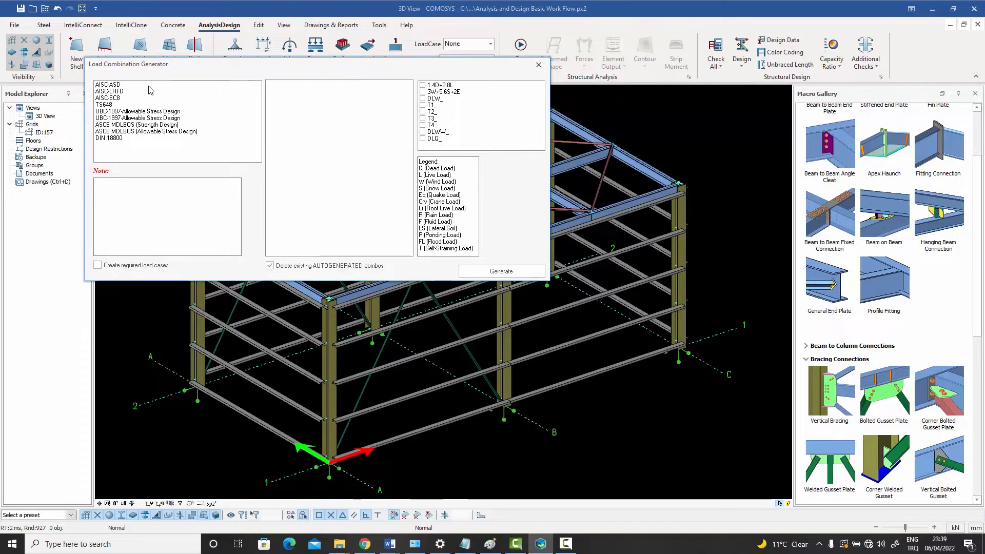
click(112, 86)
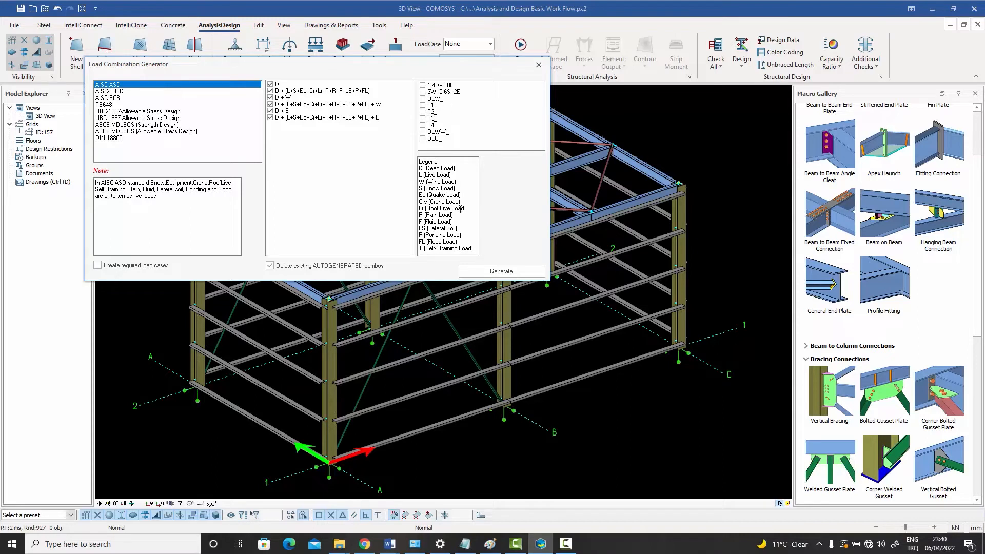
Try including the additional combinations 1.4D+2.8L, 3W+5.6S+2E and DLW_, clear them again and close the generator without generating.
click(430, 86)
click(430, 92)
click(430, 98)
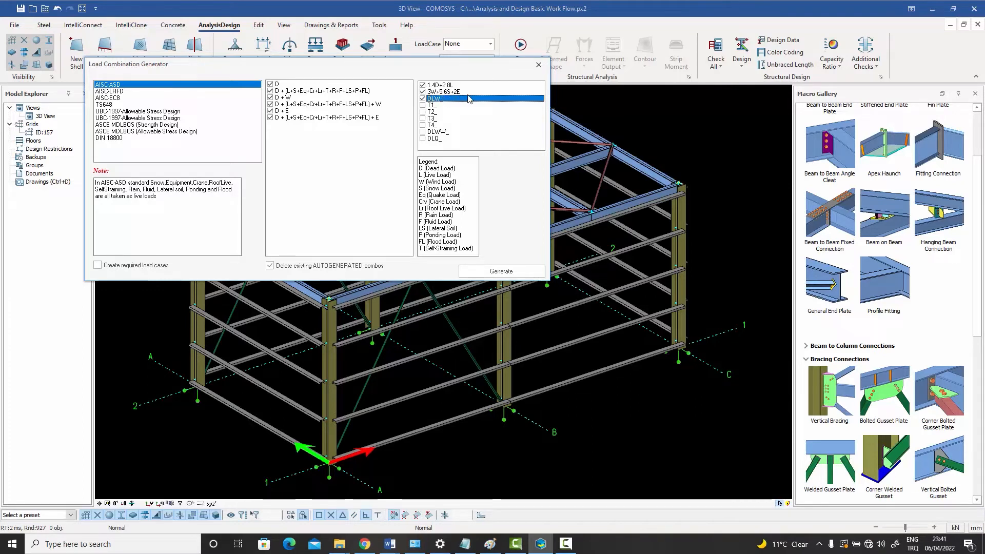
click(422, 98)
click(422, 91)
click(422, 85)
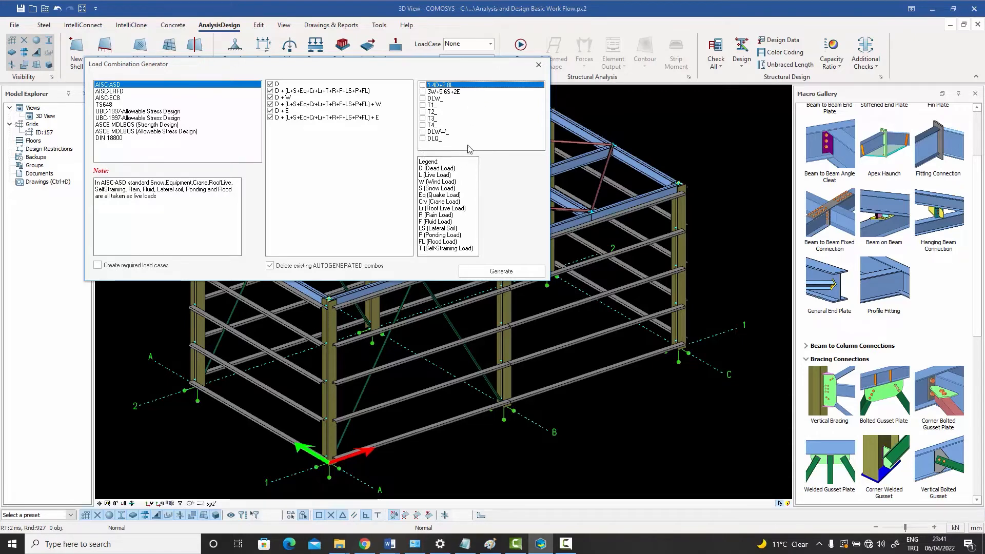
click(538, 66)
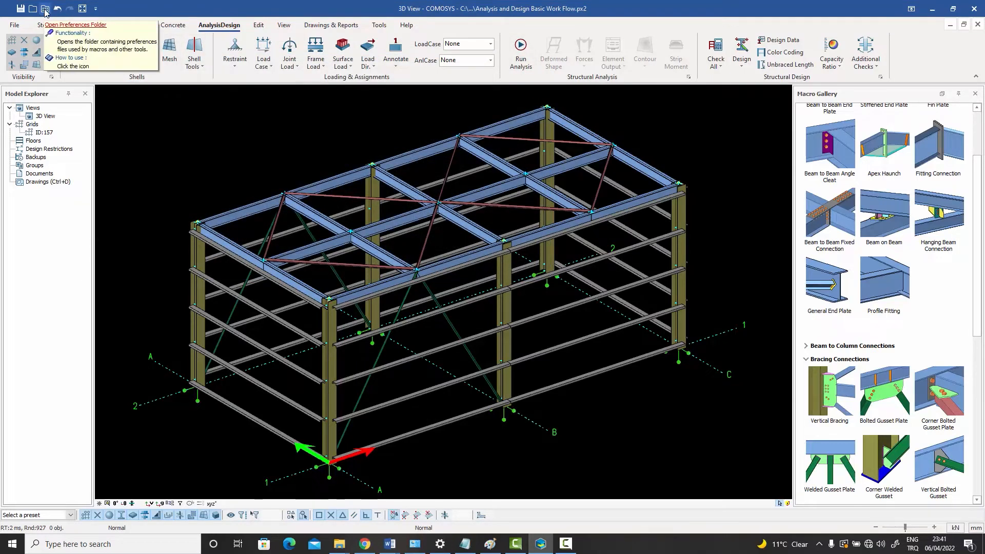
Open the AdditionalLoadCombinations.txt file from the preferences folder and enlarge it to full screen.
click(44, 11)
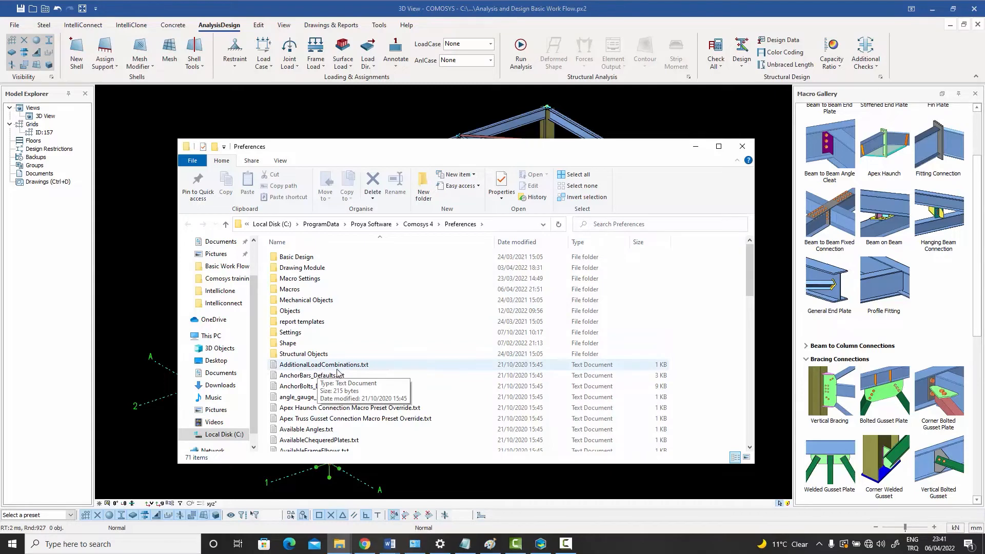
click(353, 369)
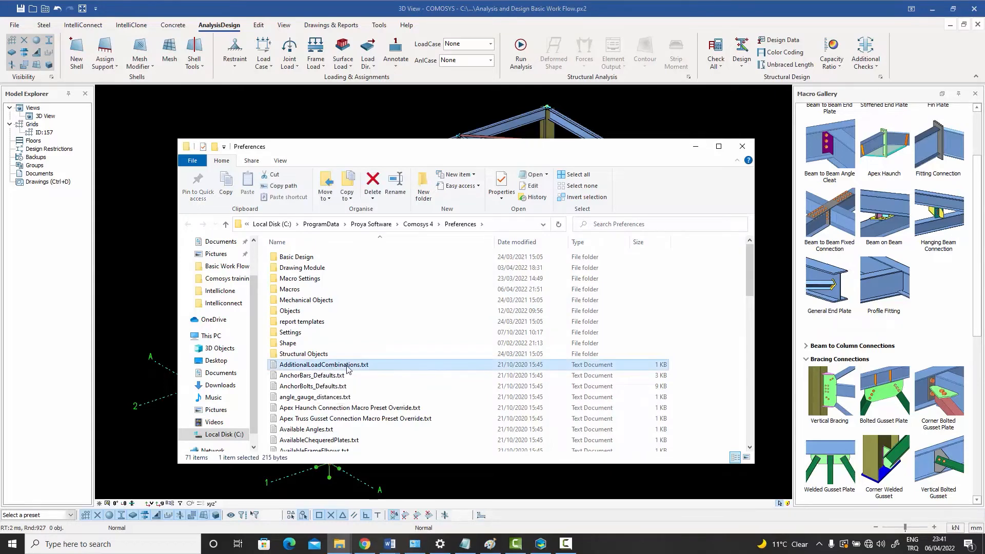
double_click(341, 368)
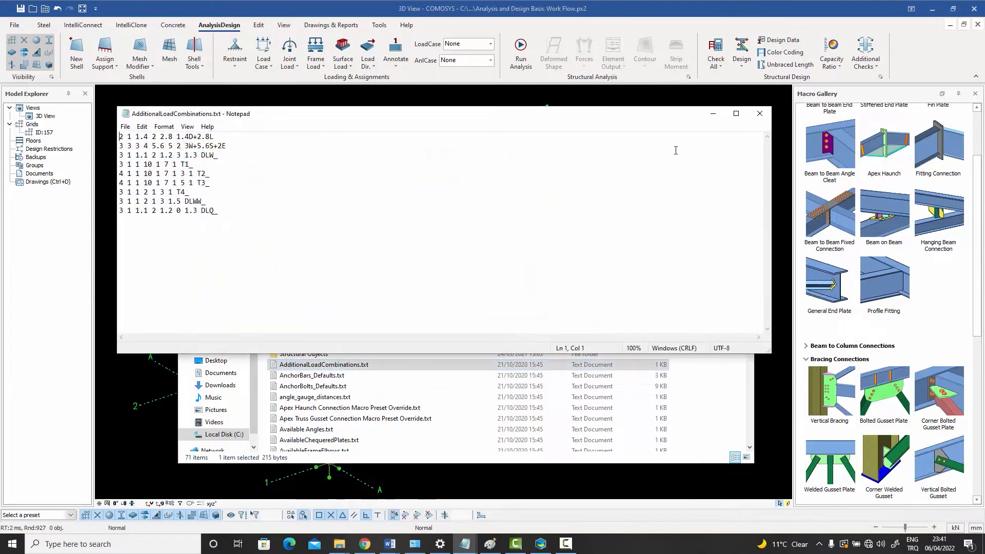
click(736, 114)
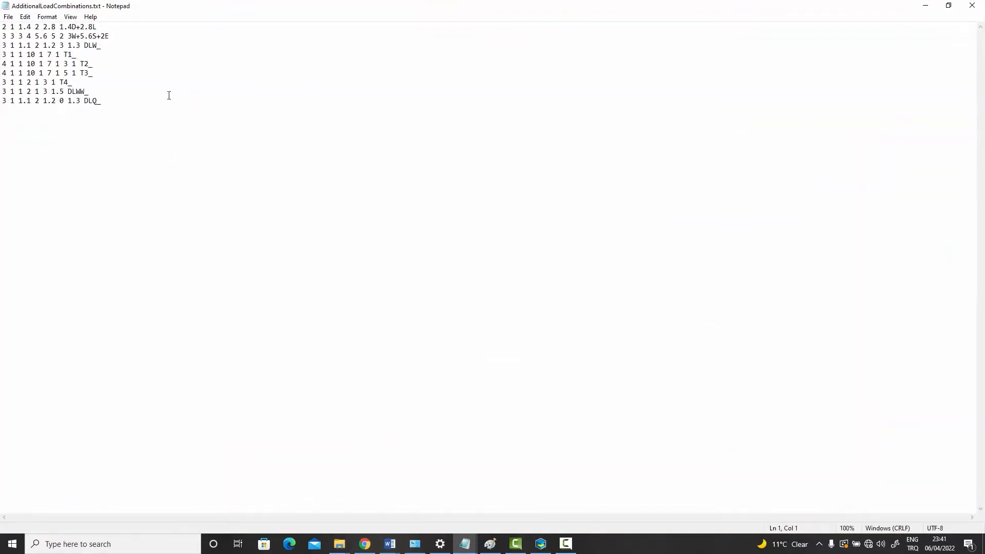
Examine the definition lines of the additional combinations 1.4D+2.8L, 3W+5.6S+2E, DLW_ and T1_ one by one.
drag(3, 26, 99, 33)
drag(5, 36, 125, 42)
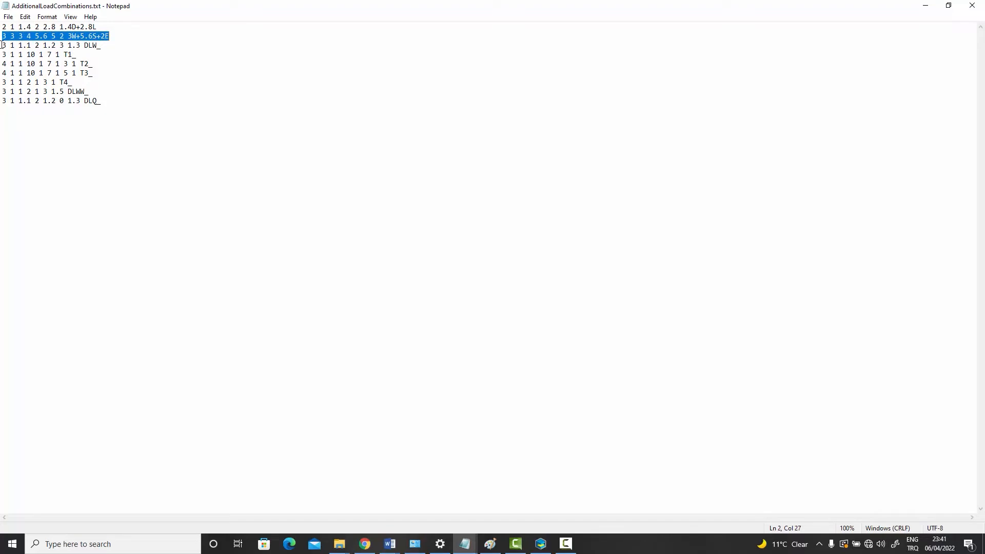
drag(3, 46, 114, 47)
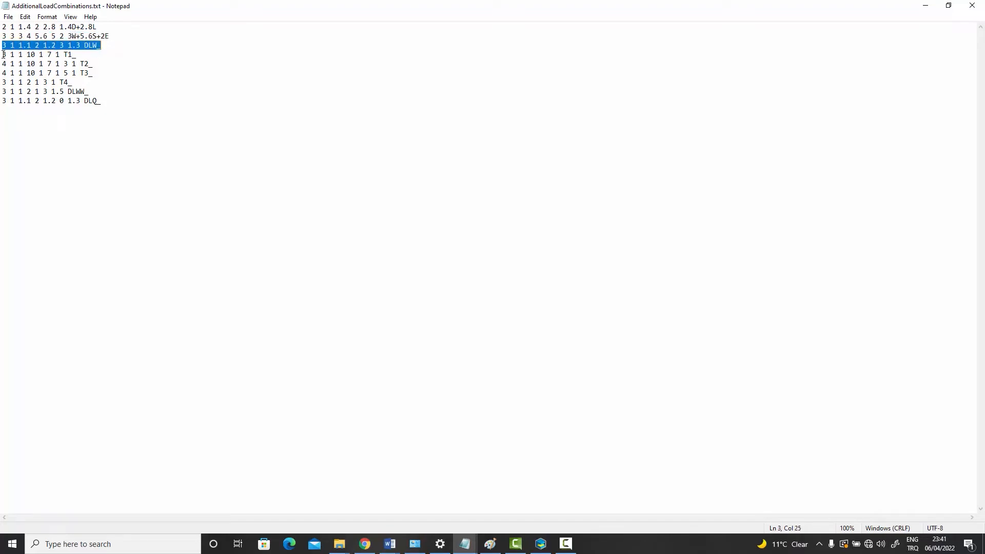
drag(3, 54, 108, 61)
click(124, 57)
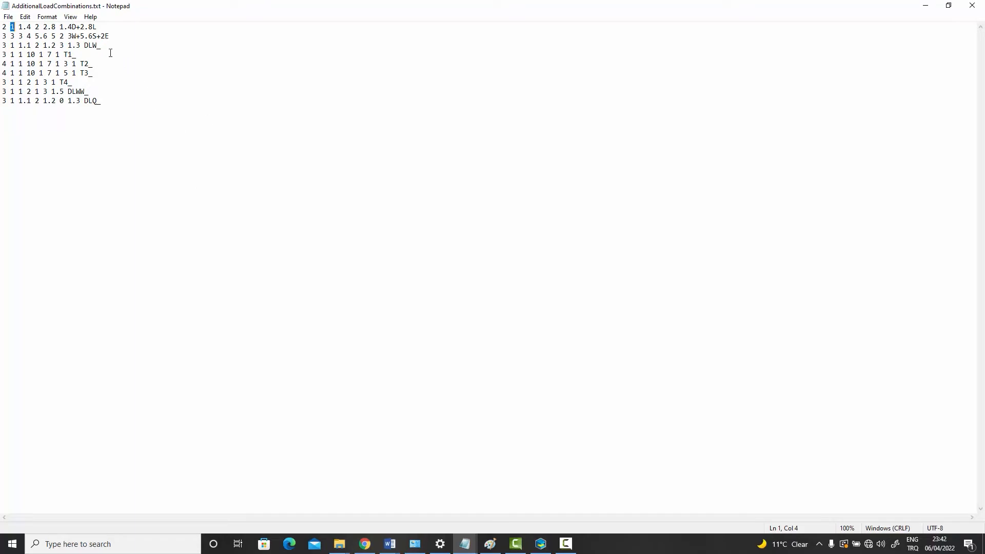
Examine the load type numbers, factors and name in the 1.4D+2.8L definition line.
click(22, 27)
drag(19, 27, 39, 27)
drag(44, 27, 55, 27)
drag(60, 27, 98, 29)
click(107, 27)
drag(60, 26, 103, 27)
Examine the load count, load types and factors in the 3W+5.6S+2E line, and close the text file and the preferences folder.
click(2, 36)
drag(3, 35, 6, 36)
mouse_move(68, 36)
mouse_down()
mouse_move(109, 38)
mouse_move(76, 35)
mouse_up()
drag(10, 36, 23, 36)
click(20, 36)
click(27, 36)
drag(30, 36, 49, 35)
click(53, 36)
double_click(62, 37)
click(972, 8)
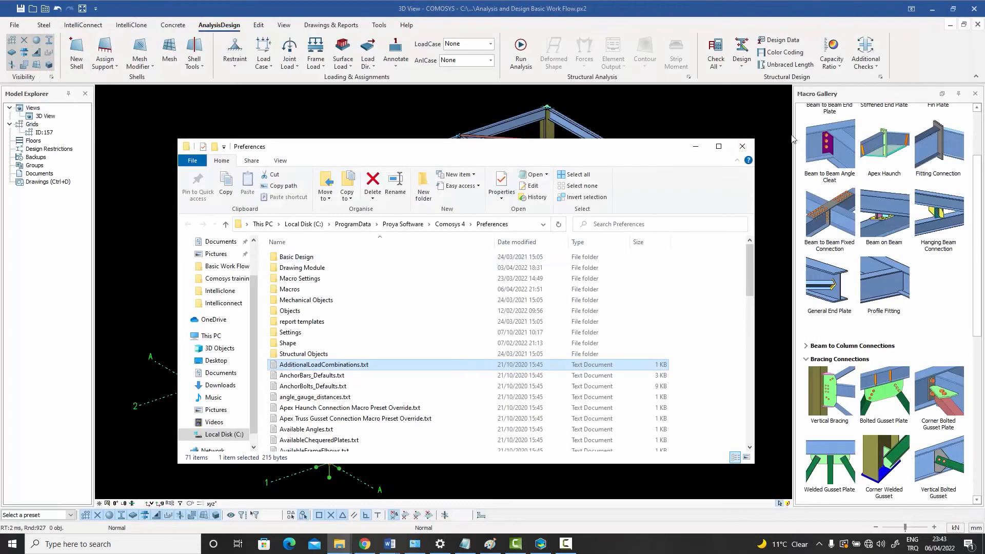
click(743, 147)
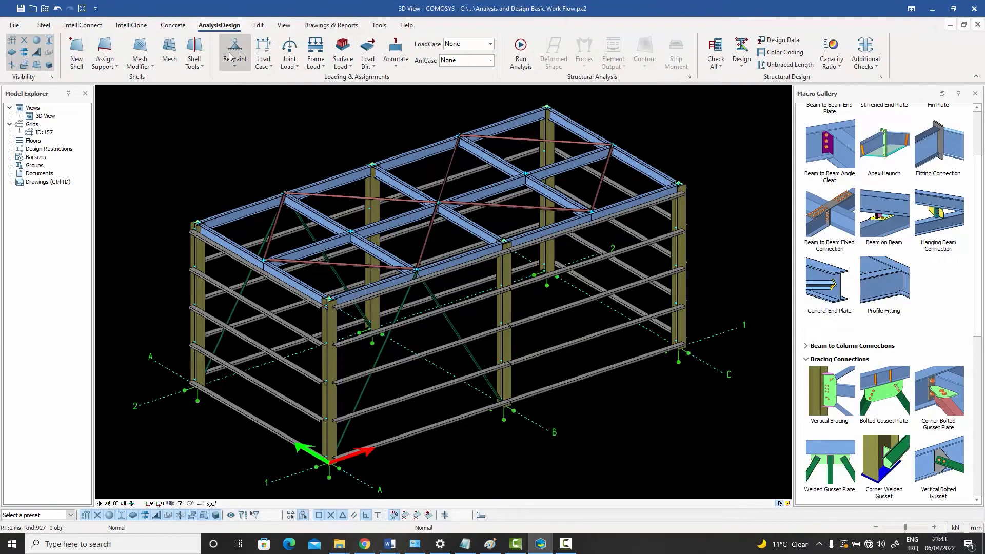
Reopen the Combo Generator, choose the AISC-ASD standard and exclude all of its standard combinations.
click(263, 61)
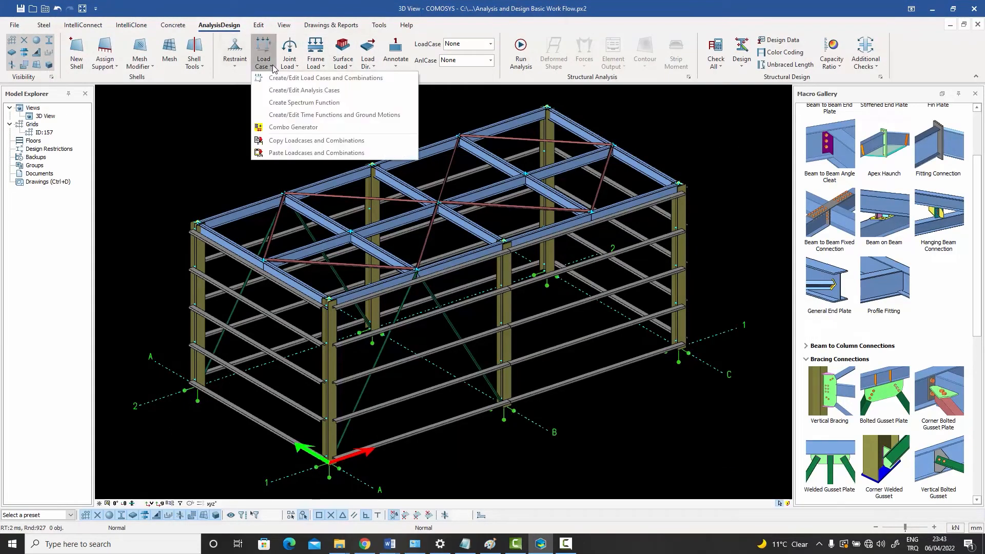
click(280, 128)
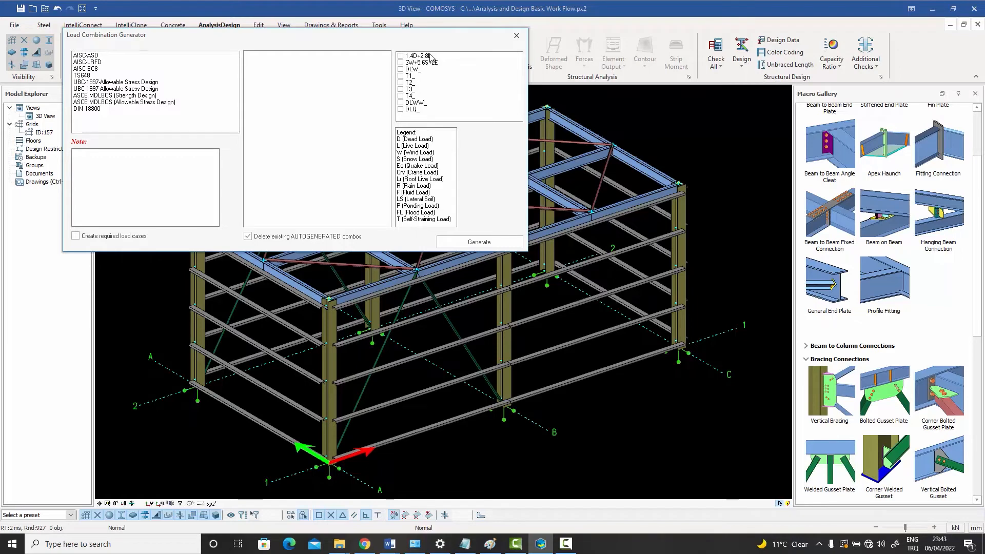
click(110, 56)
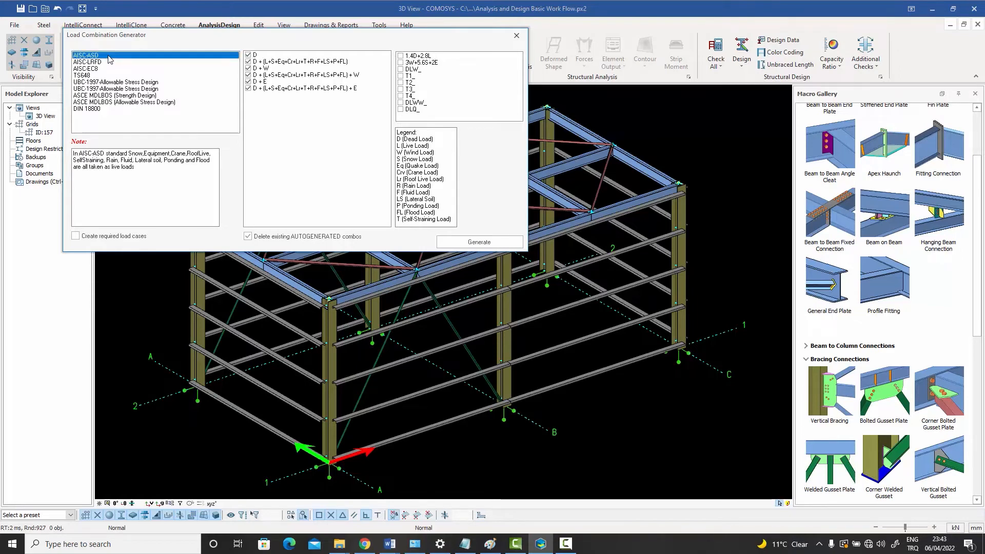
click(248, 55)
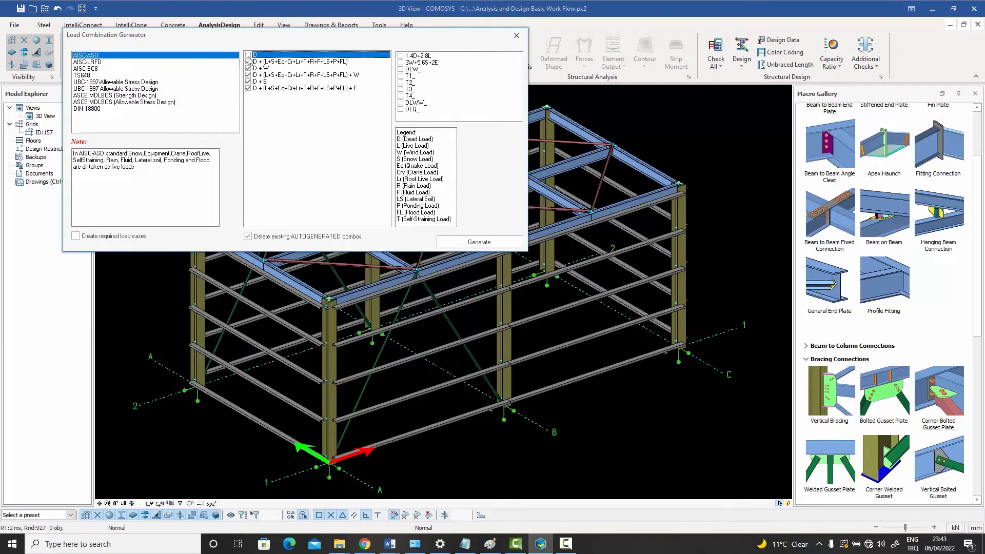
click(248, 61)
click(248, 68)
click(248, 75)
click(247, 82)
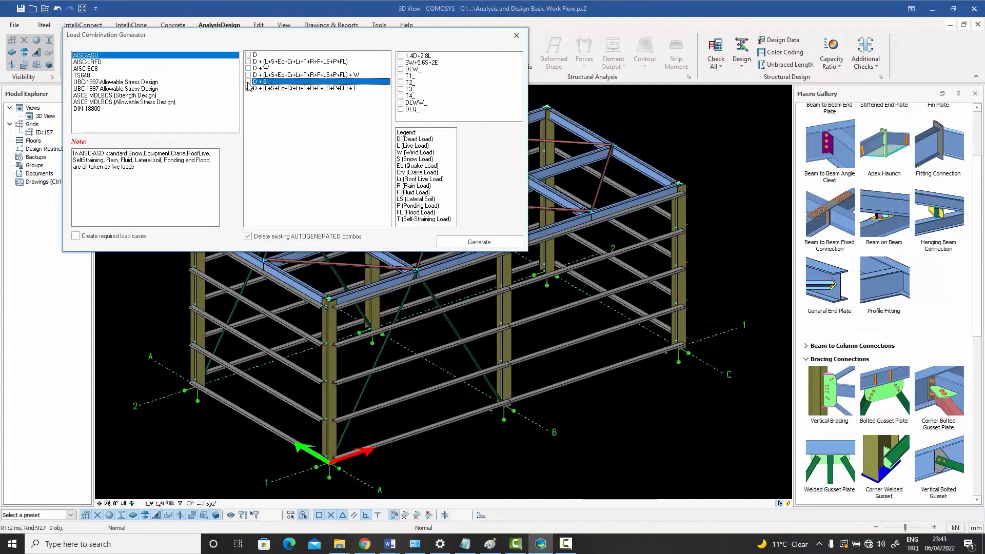
click(248, 88)
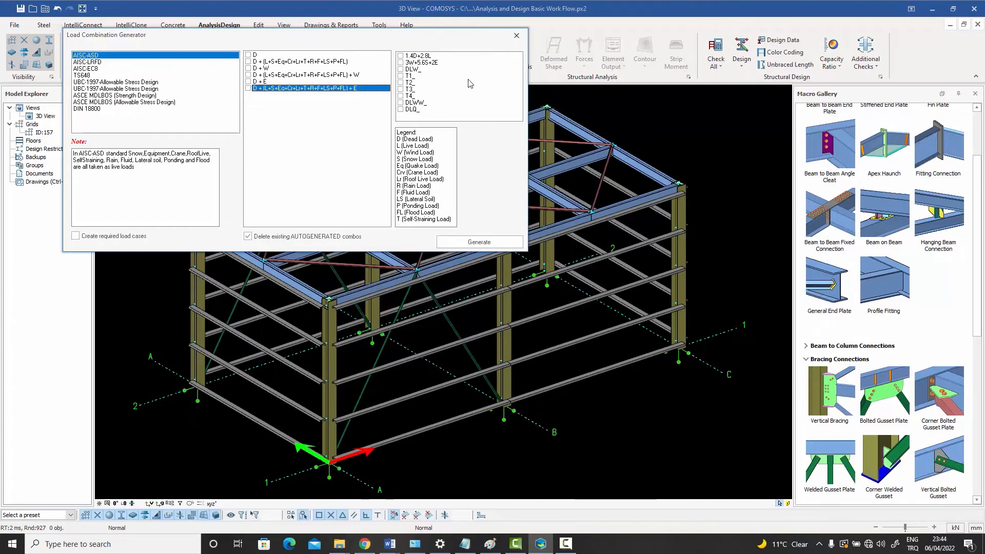
Try including the additional combinations 1.4D+2.8L, 3W+5.6S+2E and DLW_, and close the generator without generating.
click(400, 56)
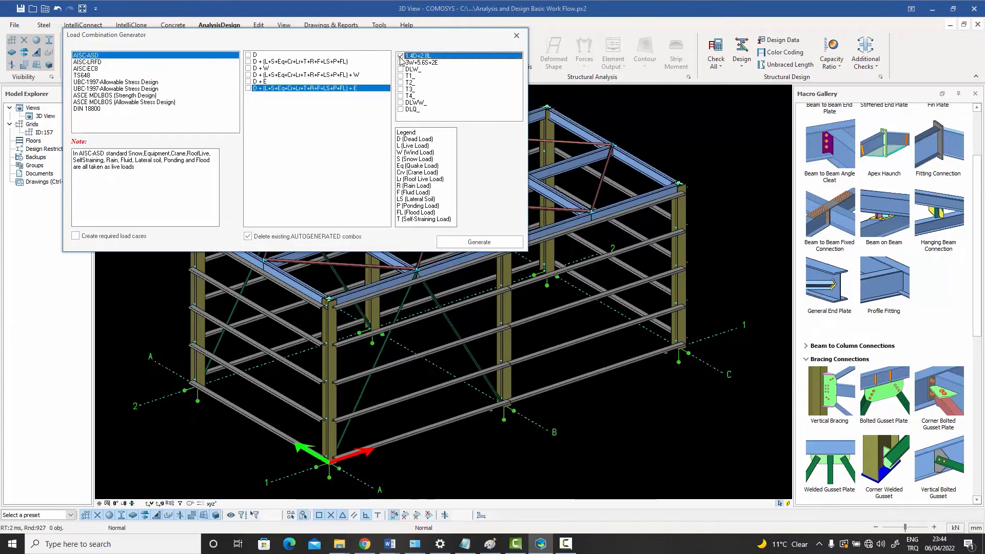
click(401, 63)
click(400, 70)
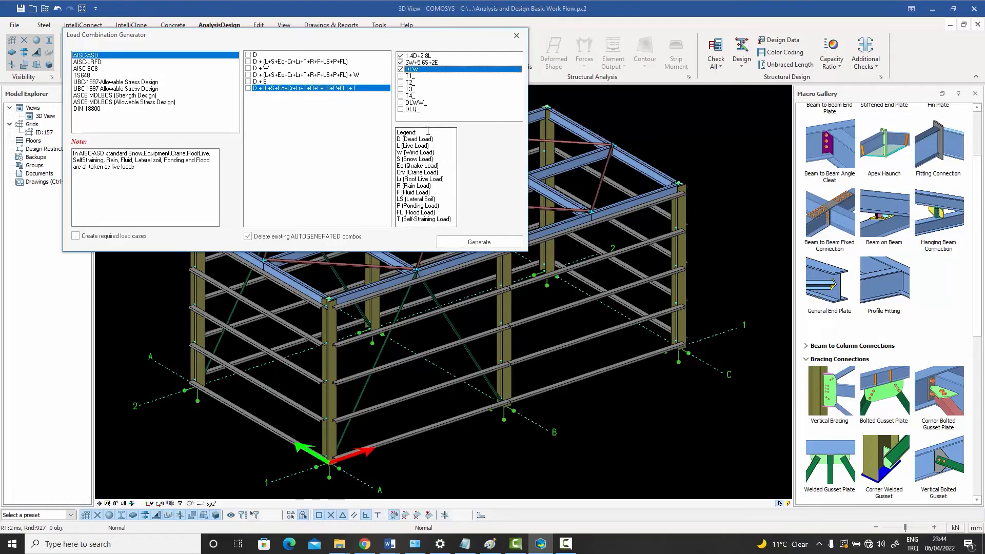
click(517, 35)
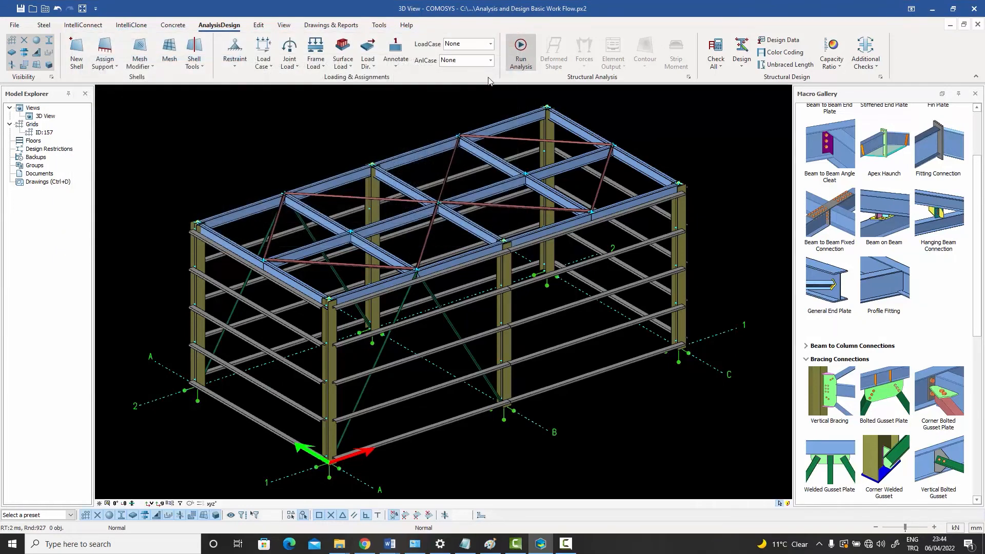
Examine the load types available for the Dead load case in the load case settings, and close the settings without changes.
click(264, 62)
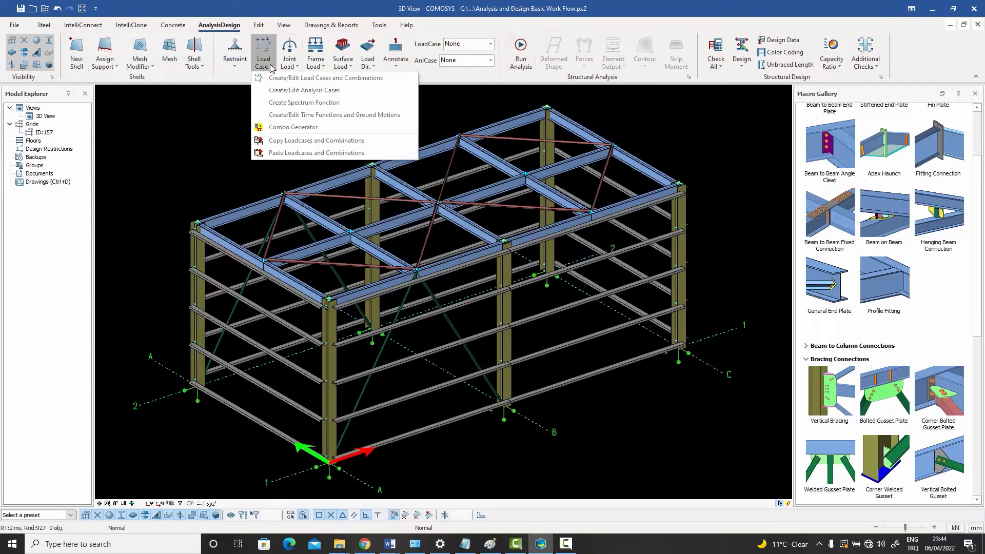
click(287, 84)
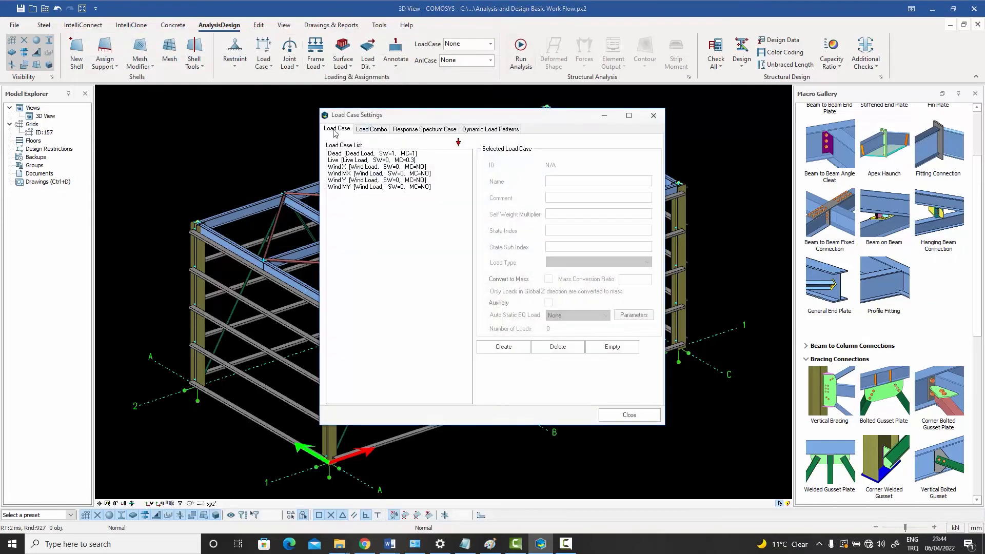
click(382, 153)
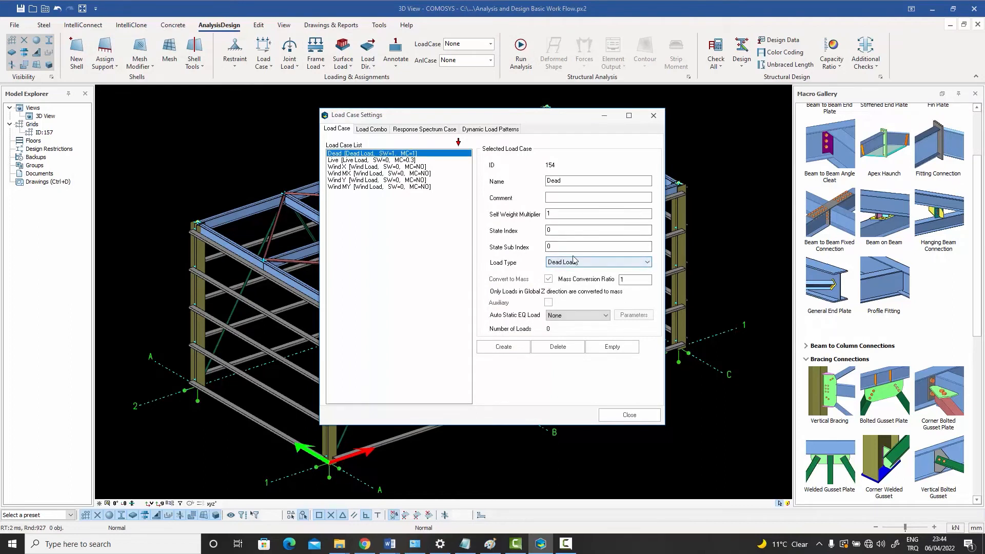
click(651, 264)
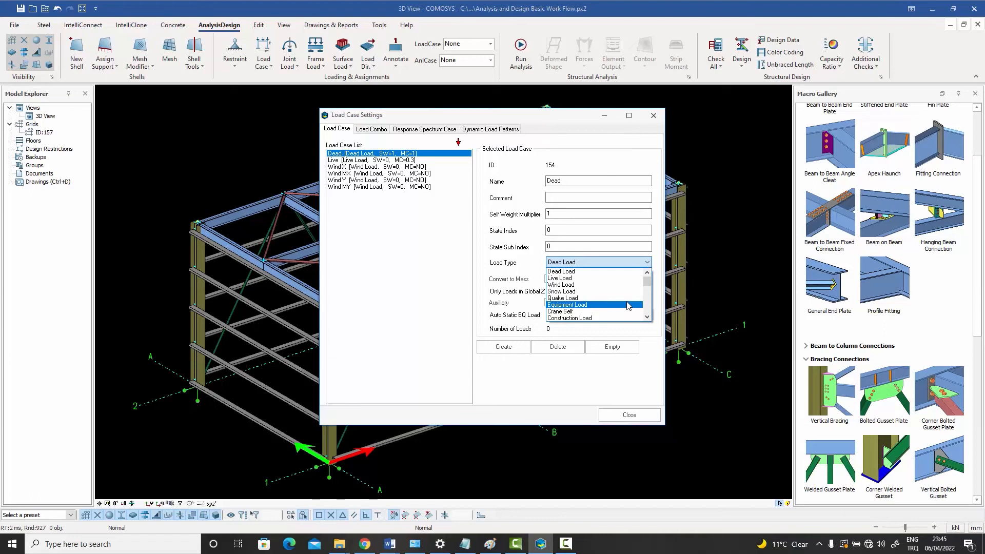
click(654, 119)
click(654, 118)
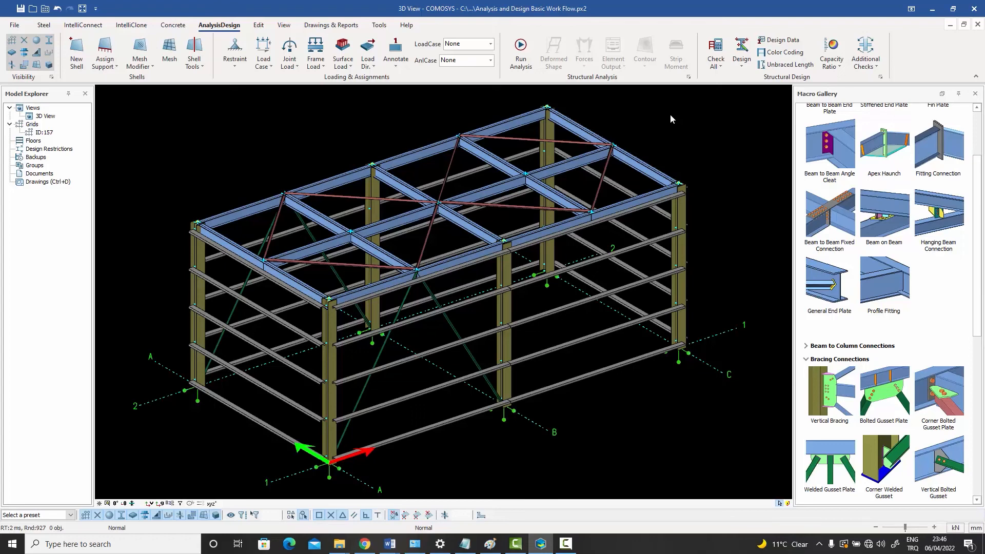
Reopen the load case settings and examine the members of the generated AISC-ASD D, D + L and D + W combinations.
click(272, 70)
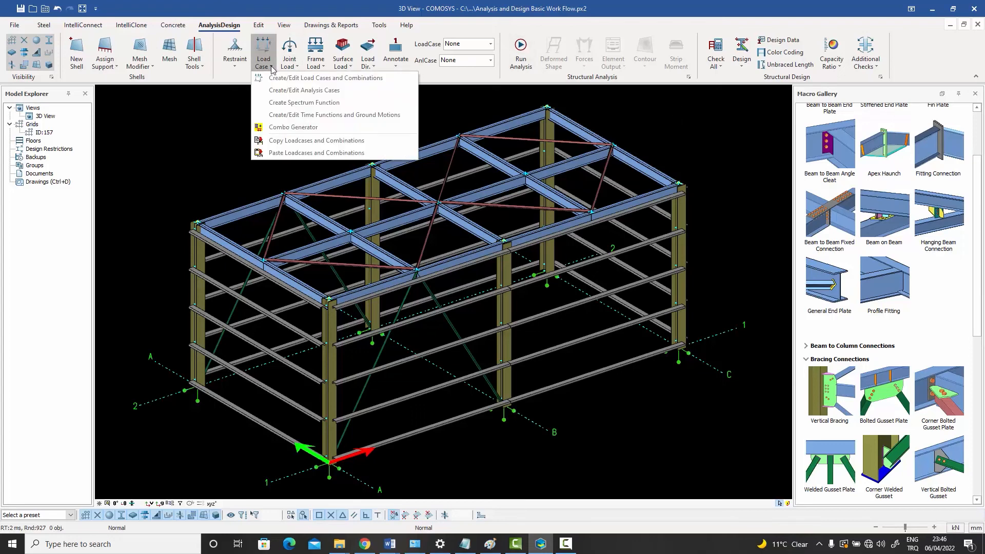
click(280, 84)
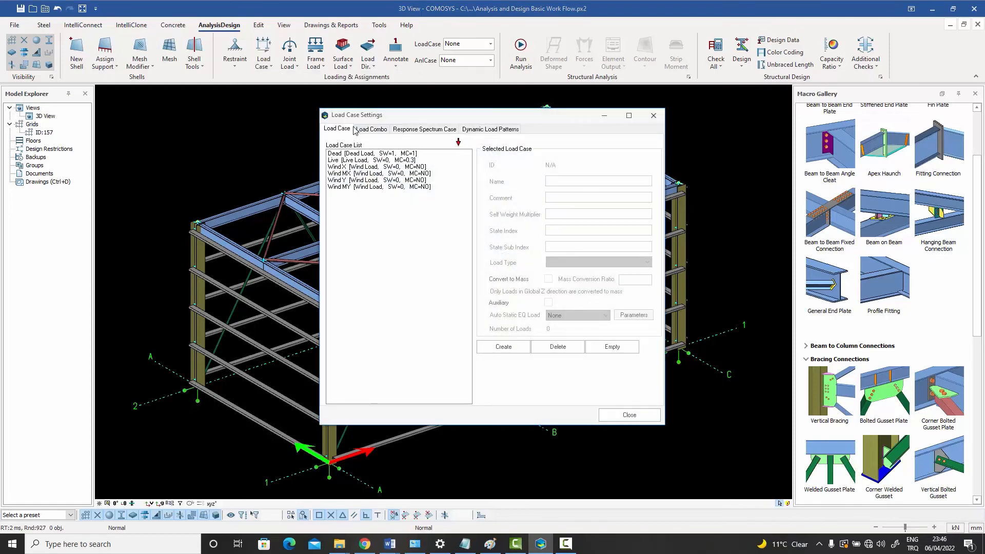
click(365, 130)
click(349, 153)
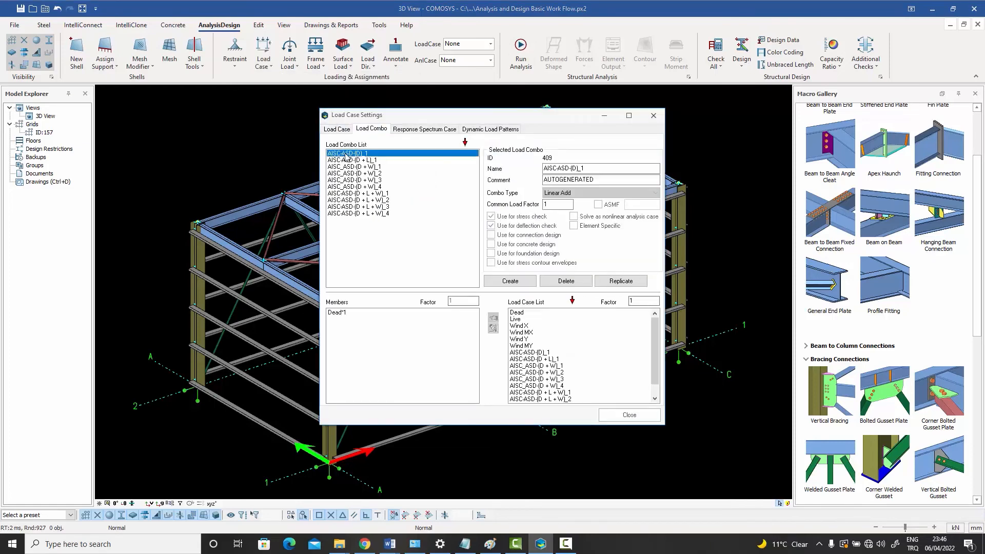
click(344, 160)
click(343, 173)
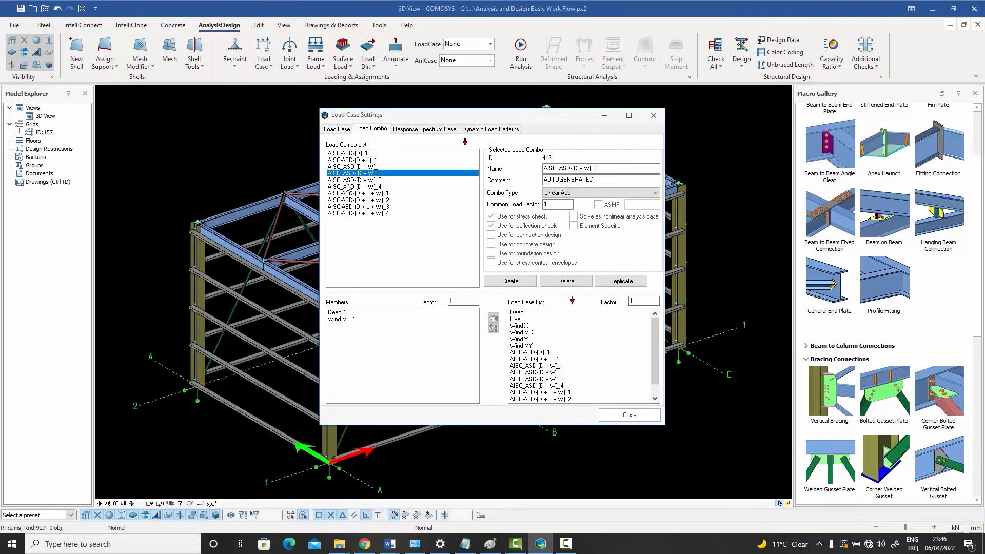
click(345, 186)
click(346, 161)
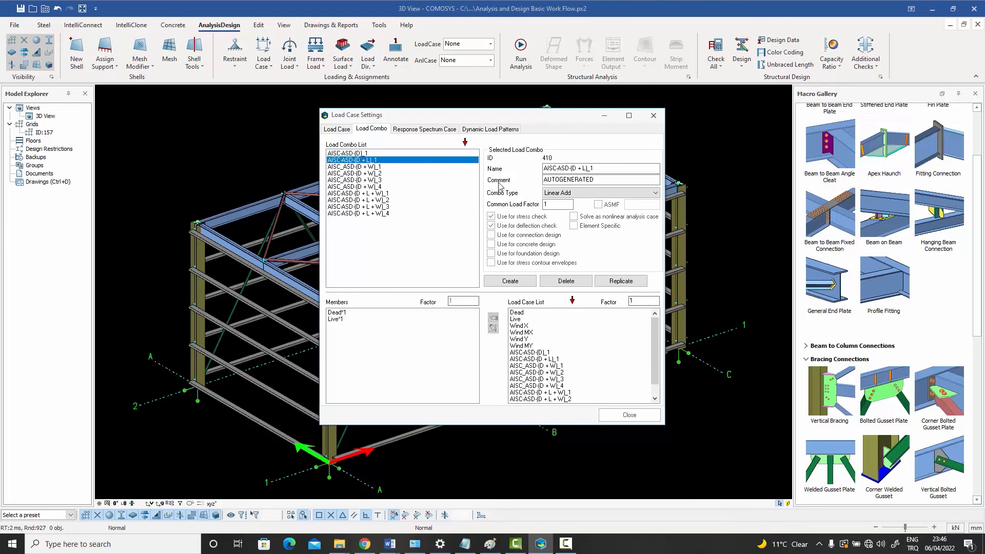
Examine the comment of the generated D + L combination and compare it with the D + W and D + L + W combinations.
drag(544, 179, 620, 180)
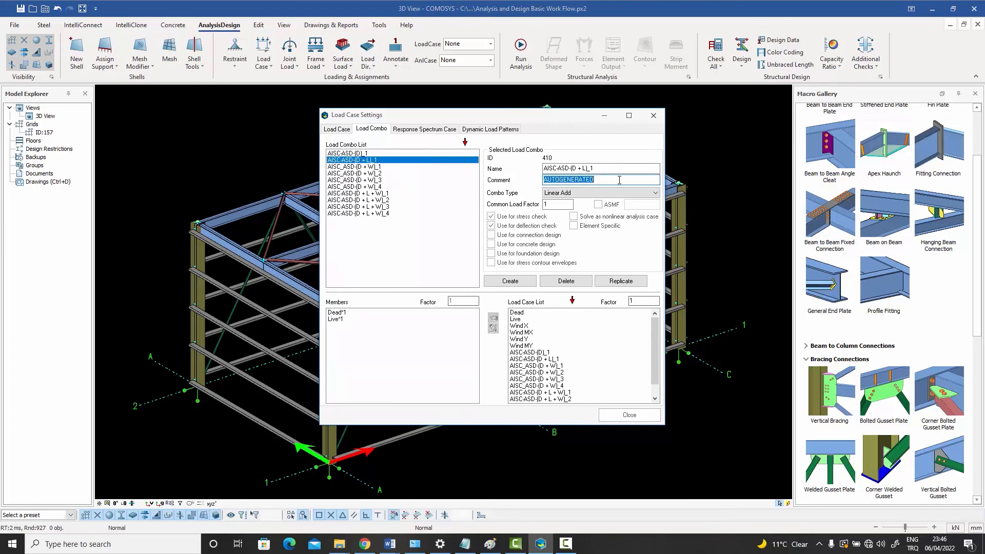
click(621, 180)
click(363, 173)
click(363, 180)
click(363, 193)
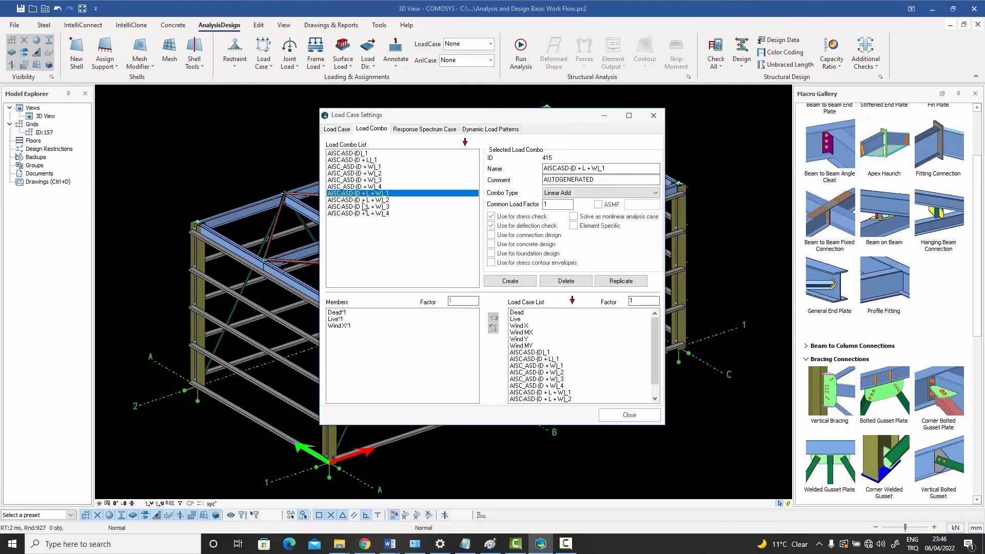
click(362, 205)
click(364, 200)
click(365, 188)
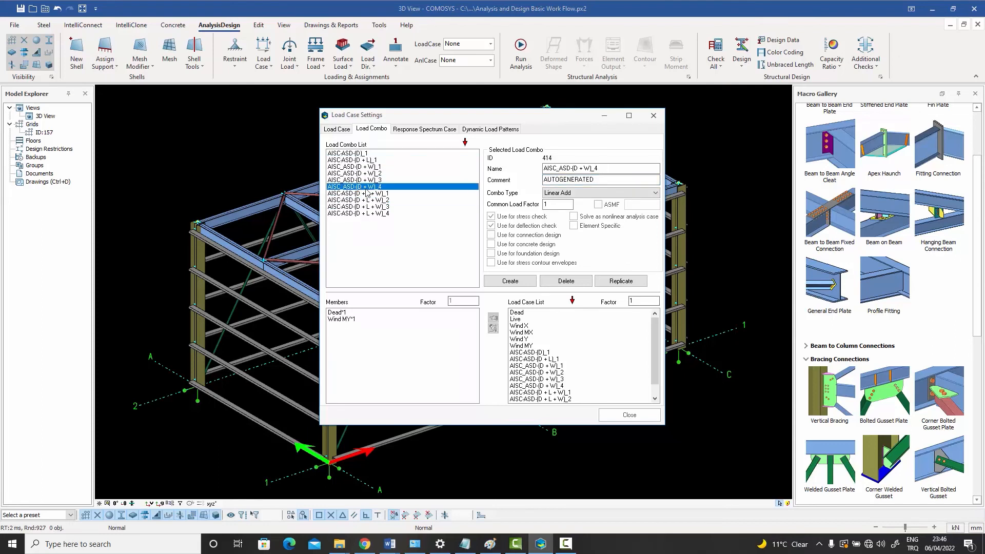
Create a new load combination and name it My Combo.
click(512, 283)
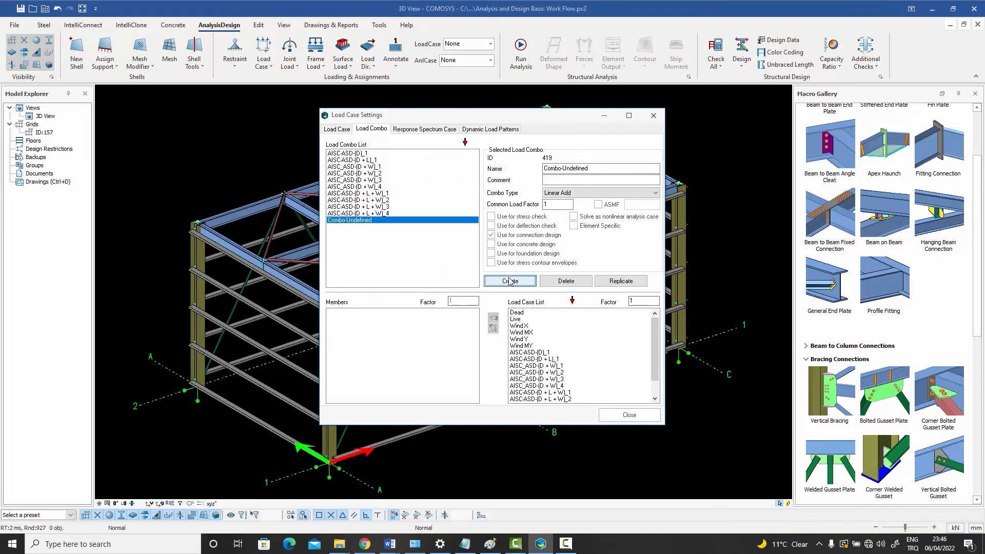
drag(601, 168, 471, 163)
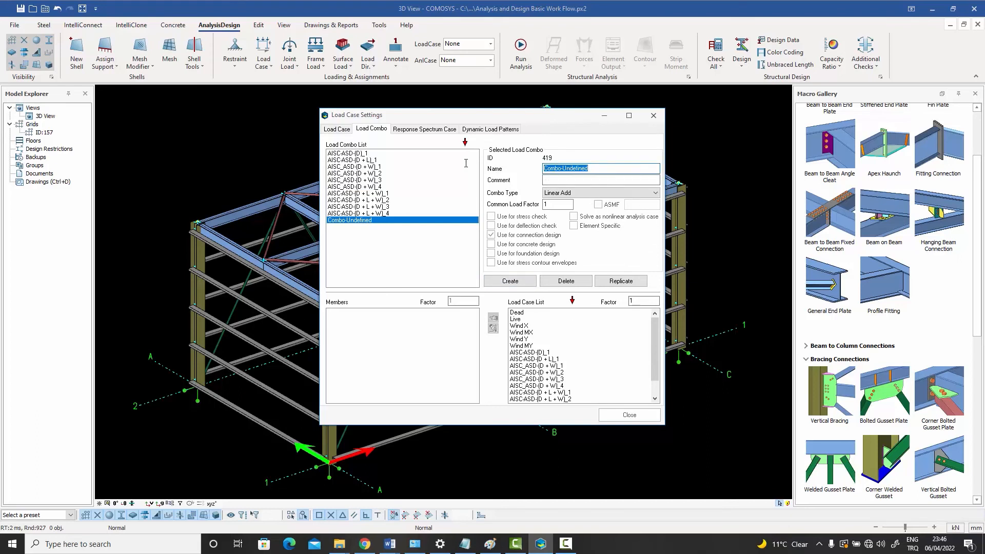
text(My Combo)
Add the Dead, Live and Wind X load cases to My Combo, each with a factor of 1.
click(526, 313)
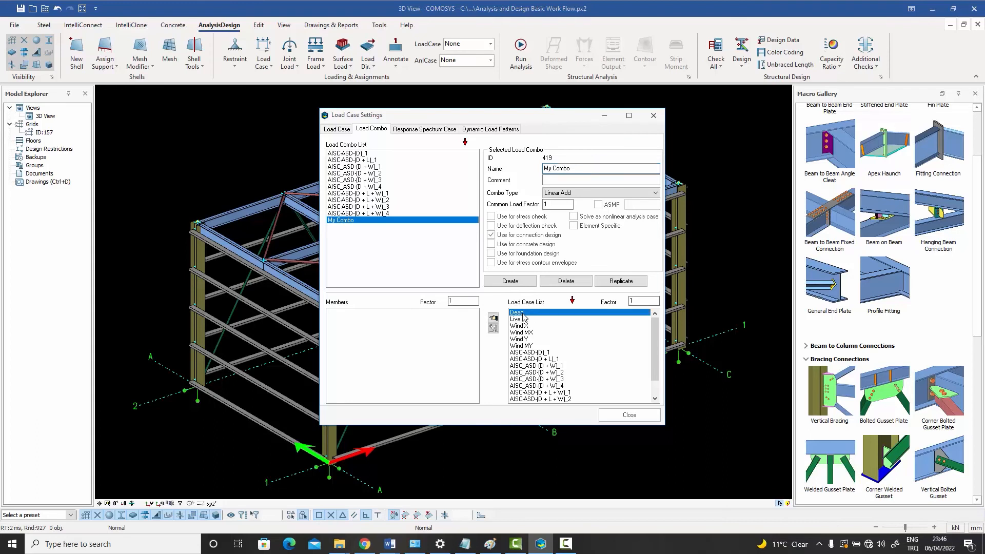
click(492, 319)
click(517, 320)
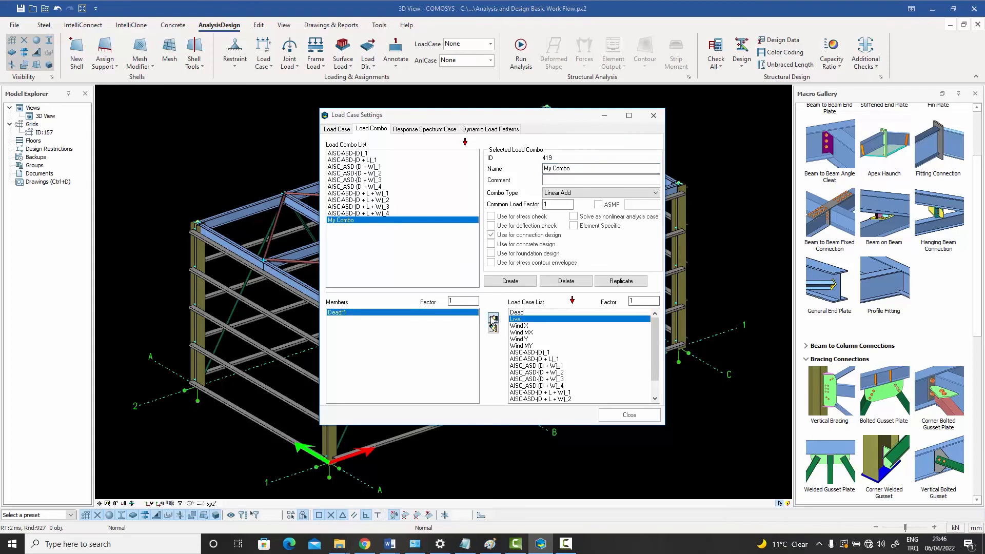
click(493, 318)
click(520, 326)
click(492, 319)
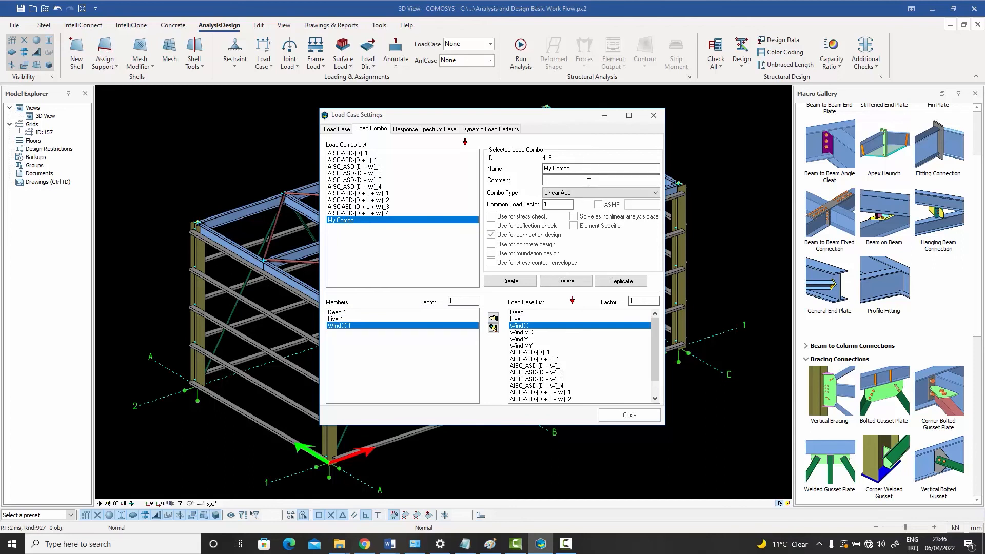
Examine the comments and members of the generated AISC-ASD D, D + L and first two D + W combinations.
click(353, 153)
click(354, 160)
click(354, 167)
click(354, 173)
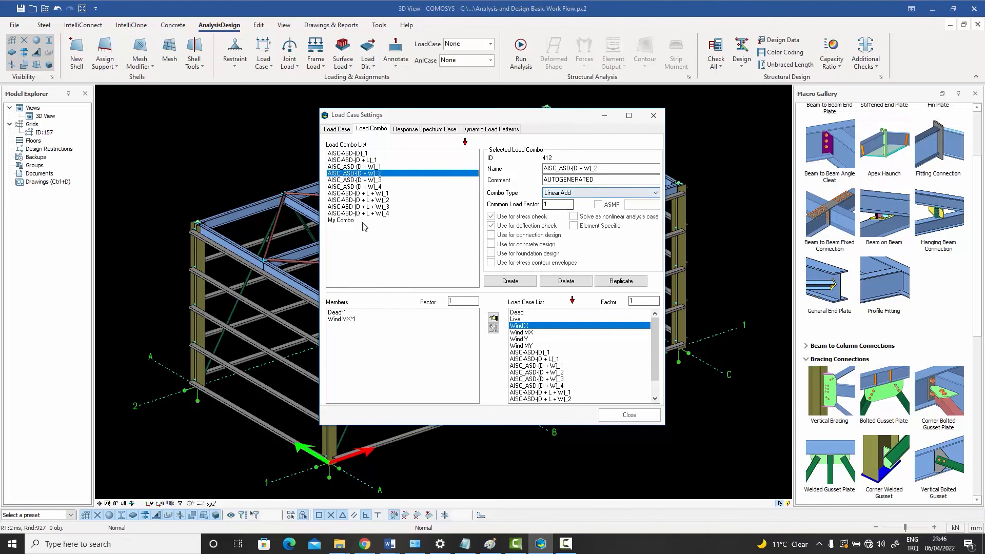
Delete the My Combo load combination and keep the generated AISC-ASD combinations.
click(342, 220)
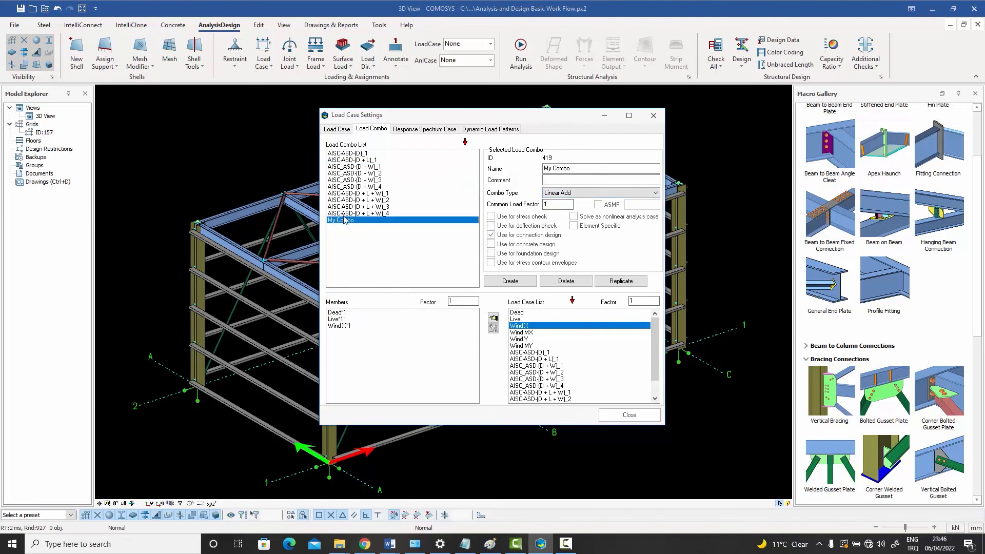
click(561, 283)
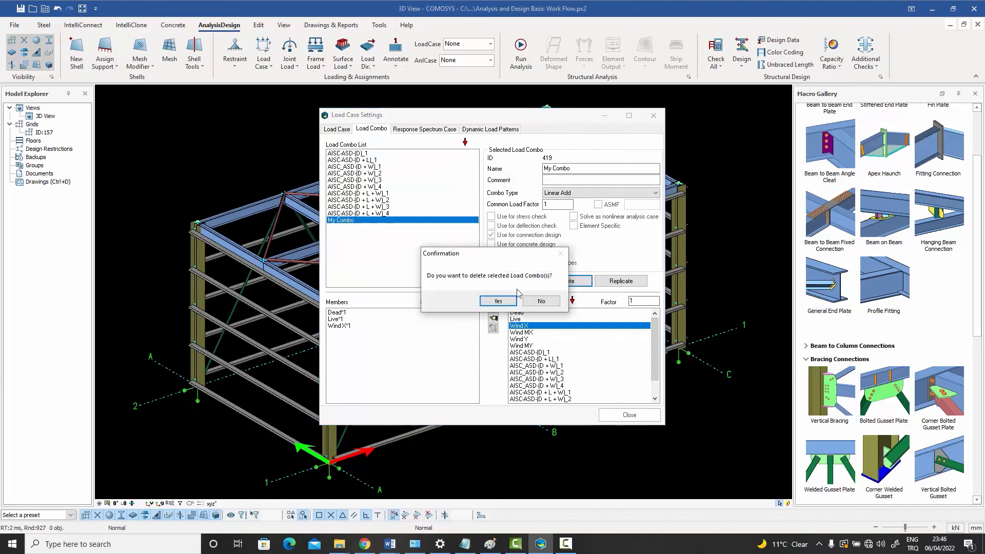
click(496, 300)
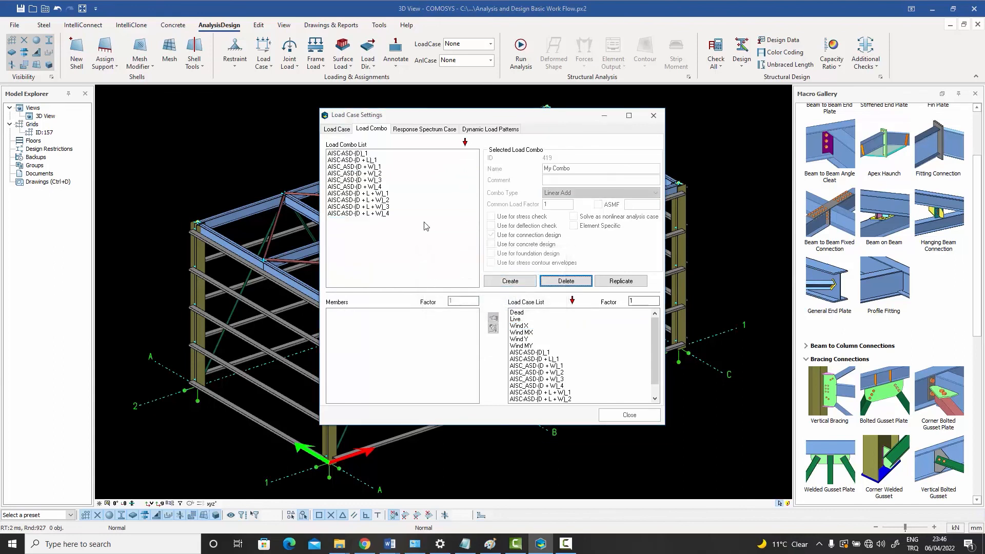
drag(393, 217, 342, 155)
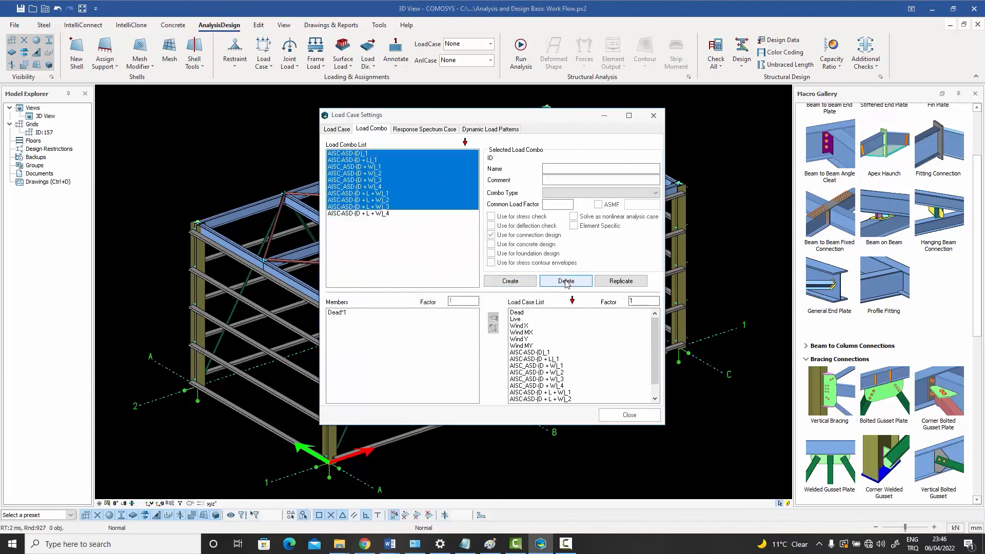
click(434, 246)
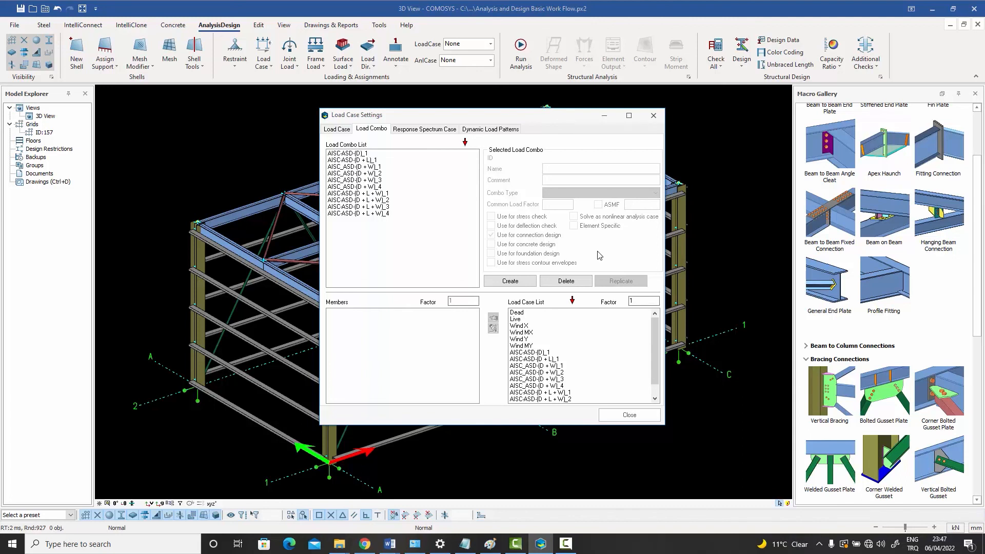
Review the load case list and the Dead case's settings, and compare them with the load combination list.
click(337, 130)
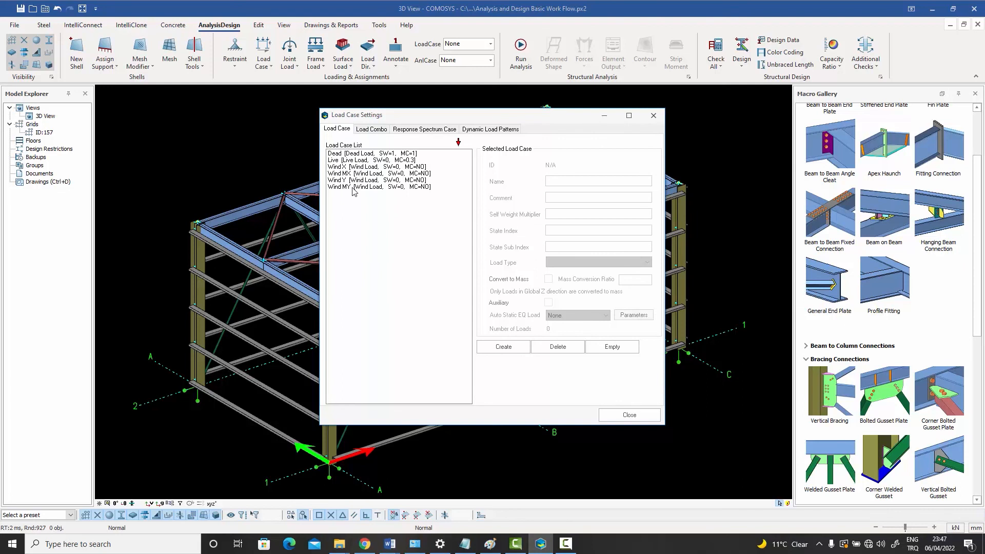
click(372, 153)
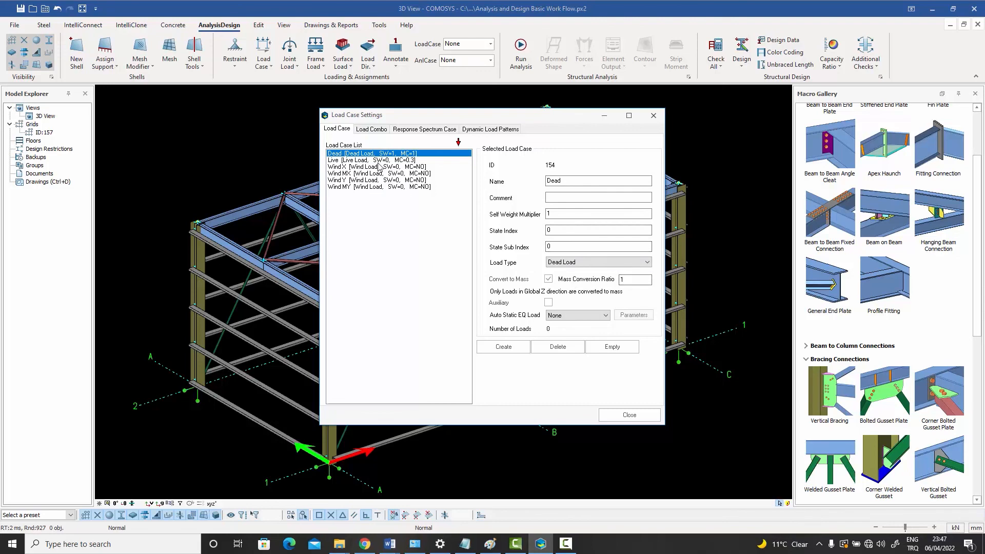
click(371, 130)
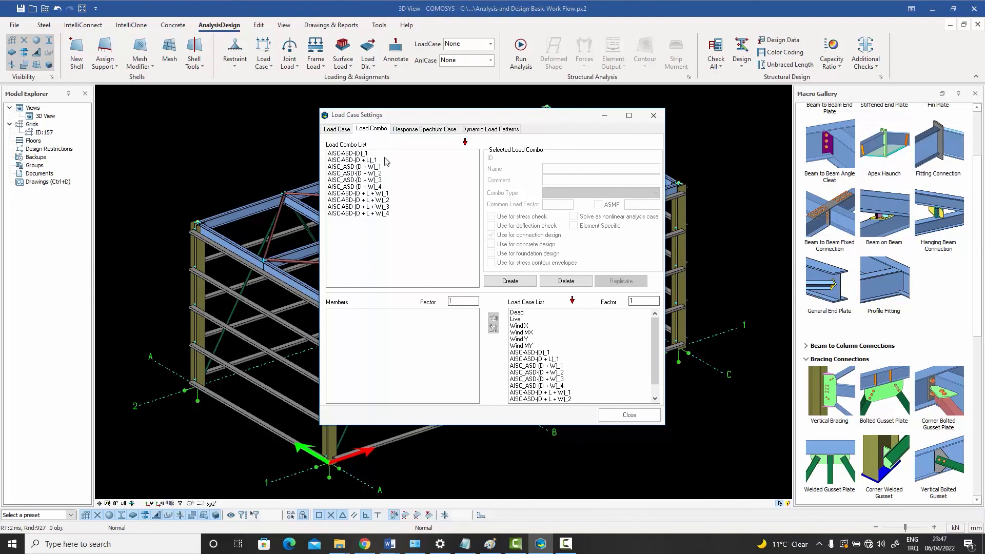
click(336, 130)
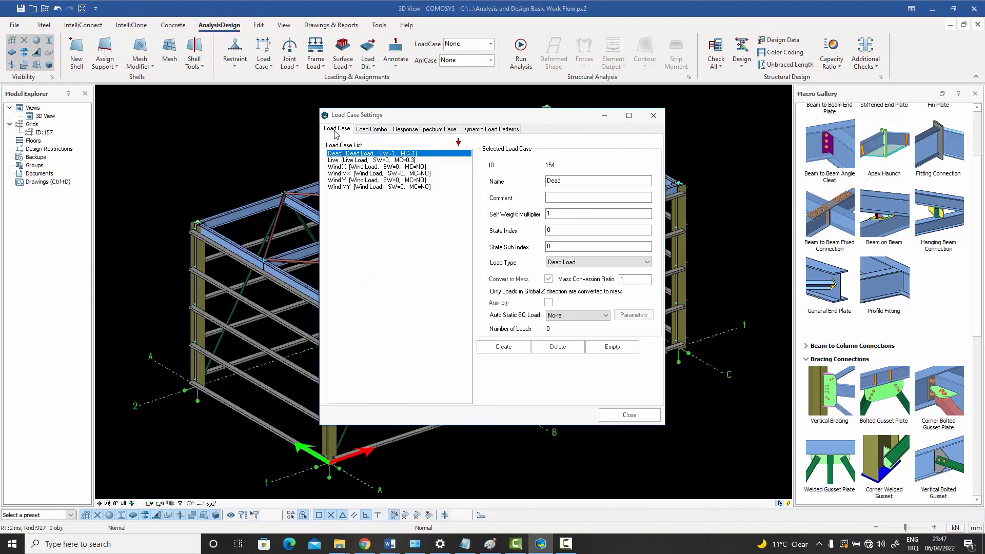
click(373, 130)
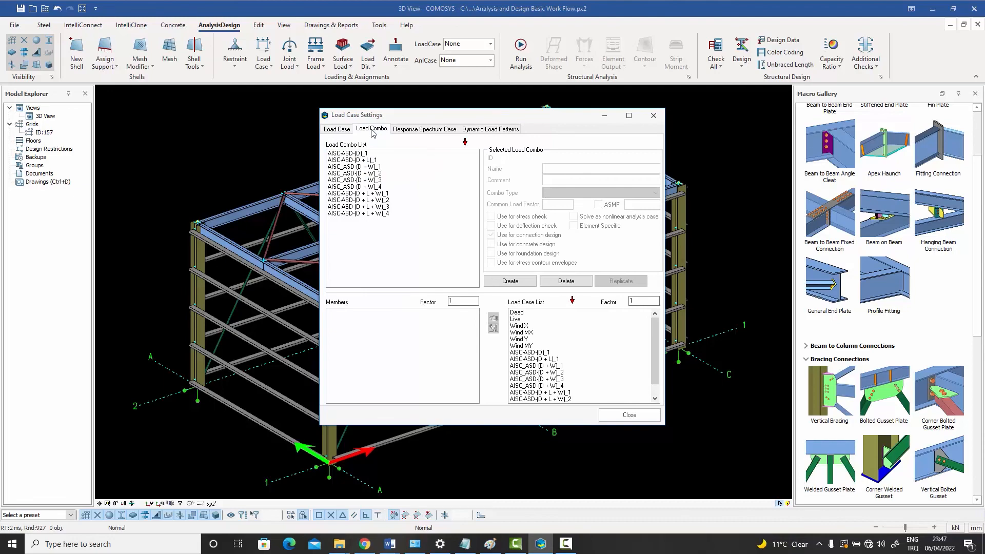